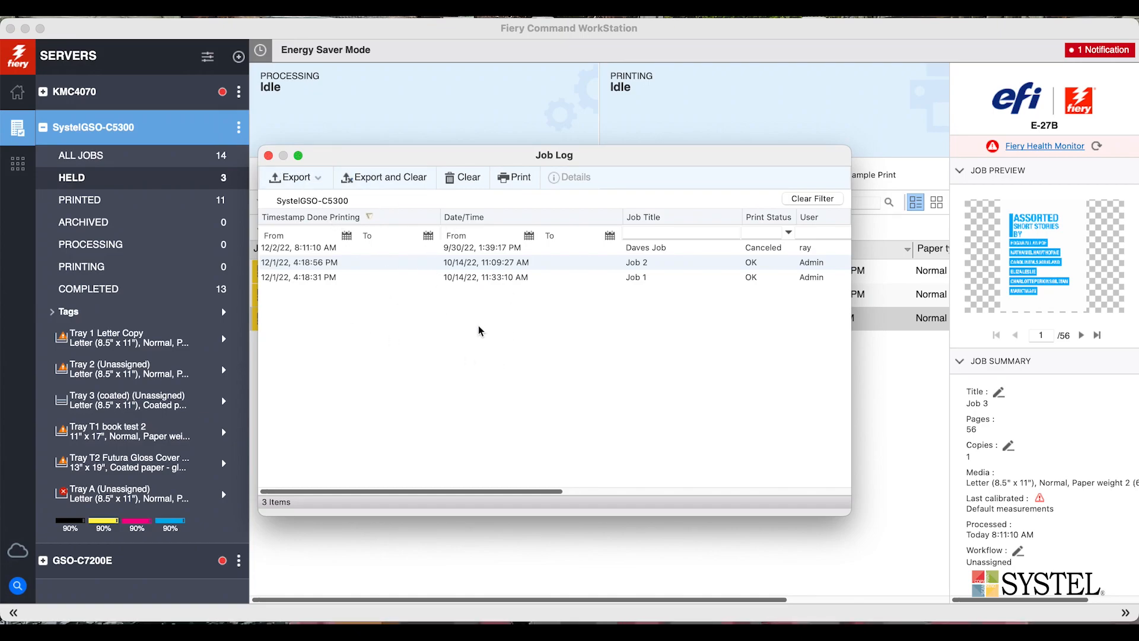
Close the job log and enter "Dept 1" as the job note in Job 1's properties
click(268, 156)
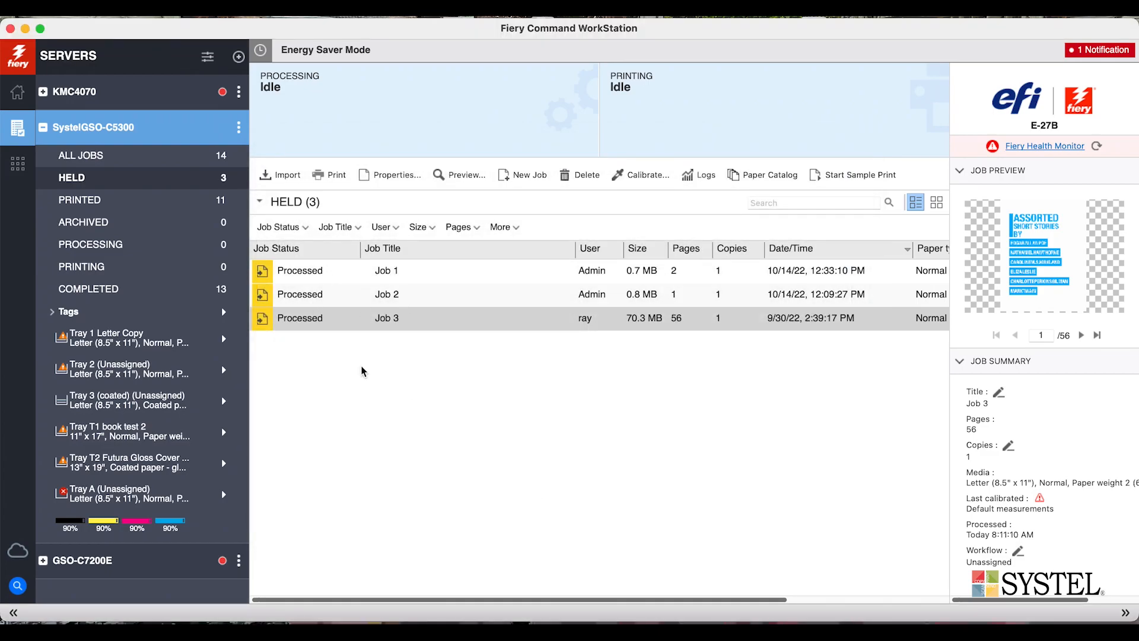
double_click(390, 272)
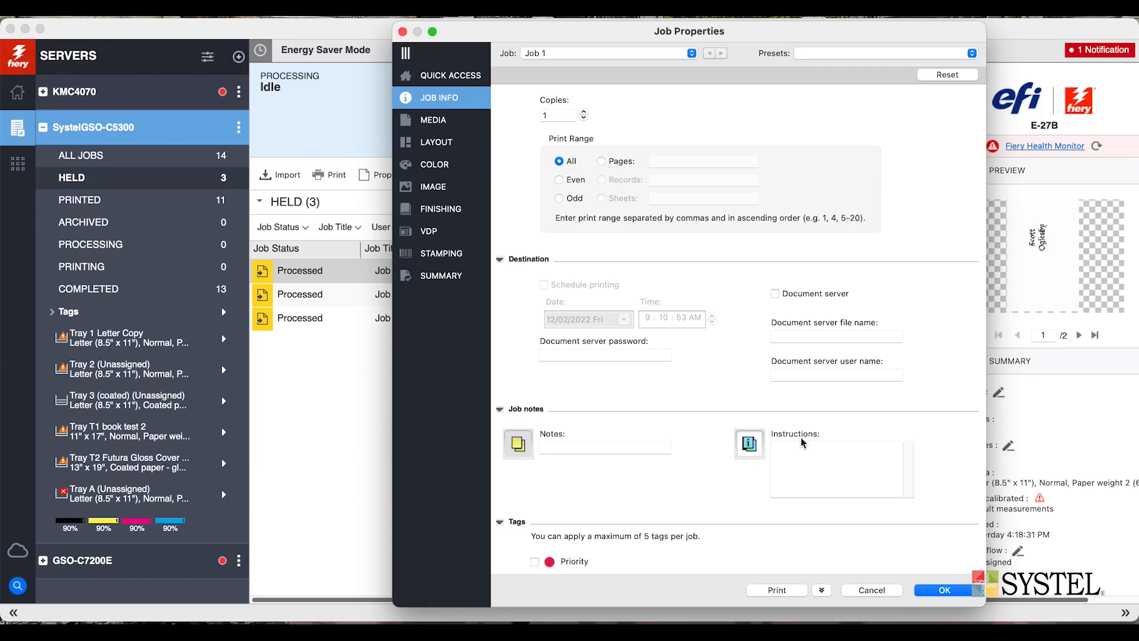
click(553, 446)
text(De)
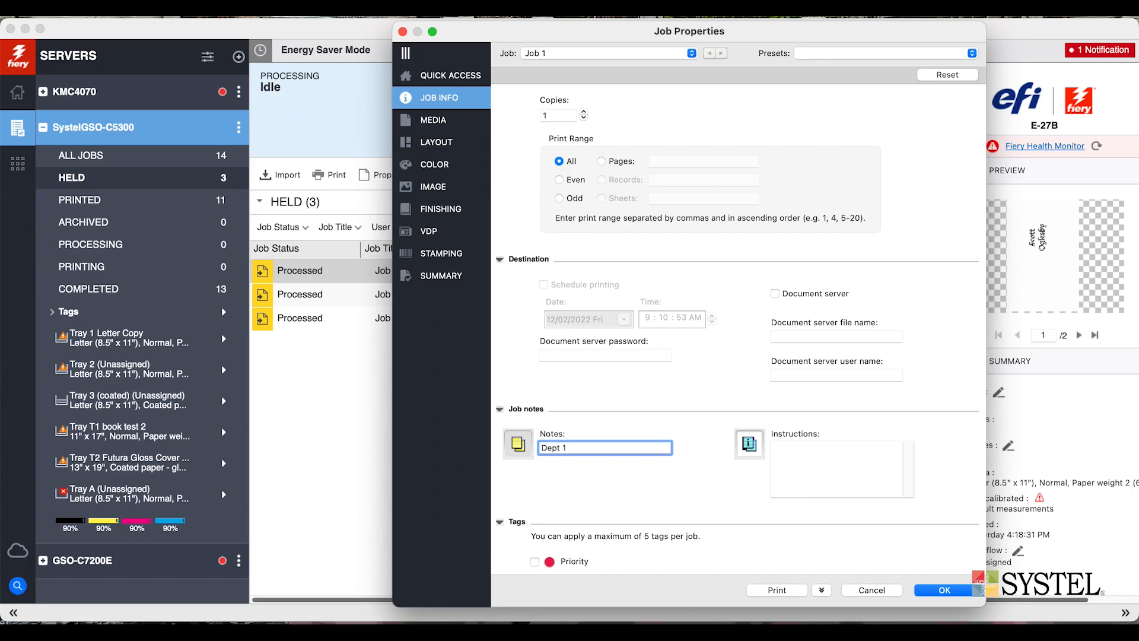
text(pt 1)
Assign the Letter Copy paper from the paper catalog to Job 1
click(436, 120)
click(634, 115)
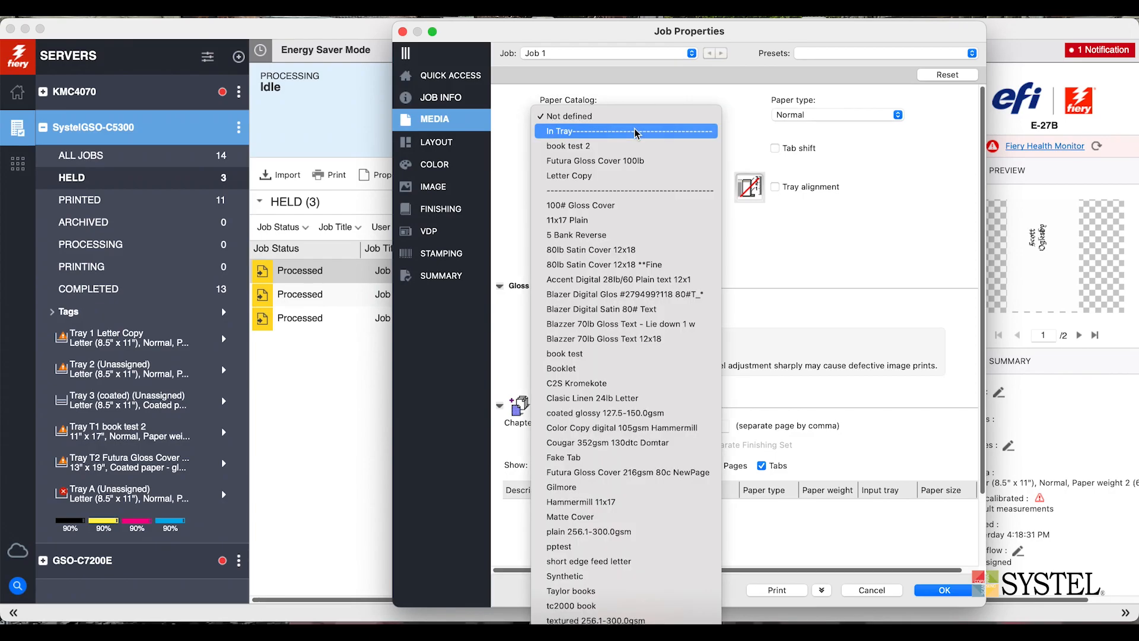
click(629, 176)
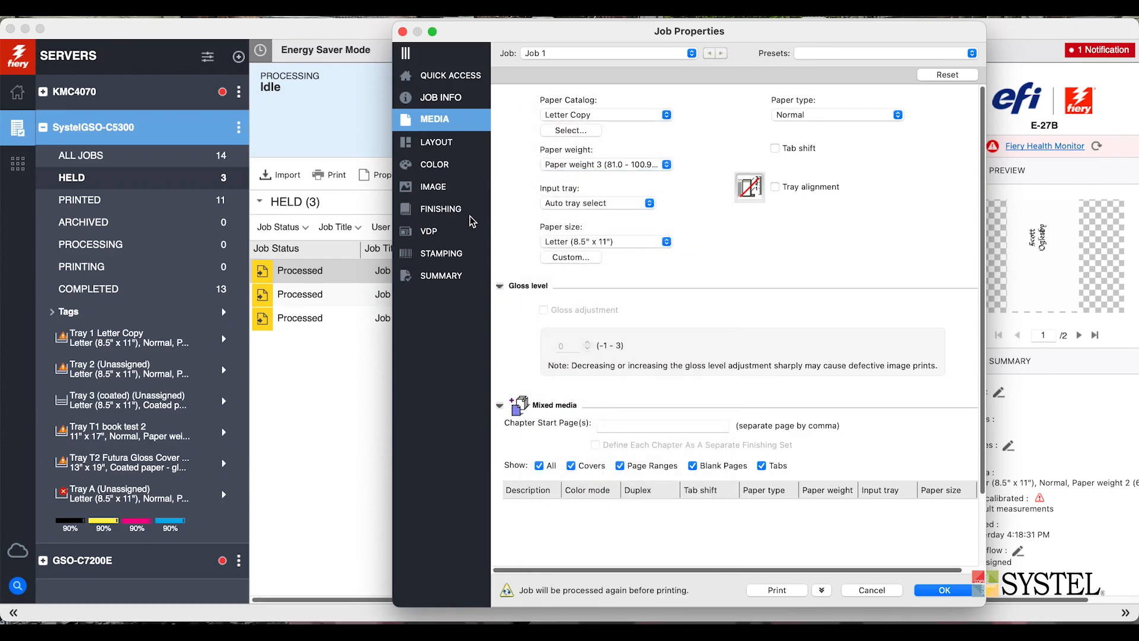
Set Job 1's duplex option to Open to left and send the job to print
click(435, 145)
click(670, 151)
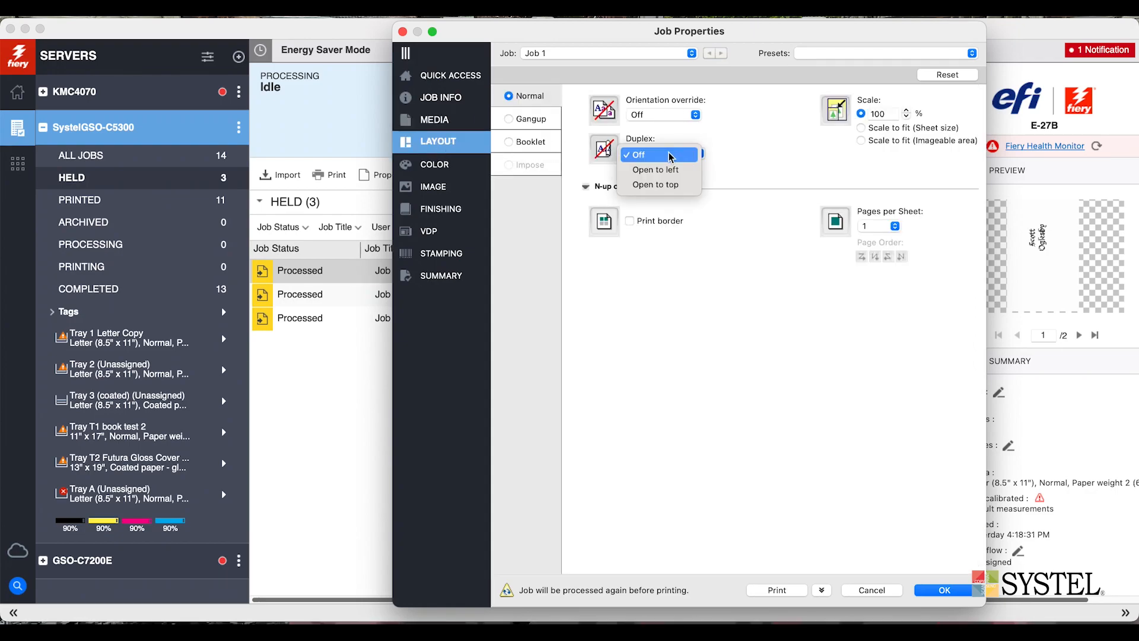
click(671, 168)
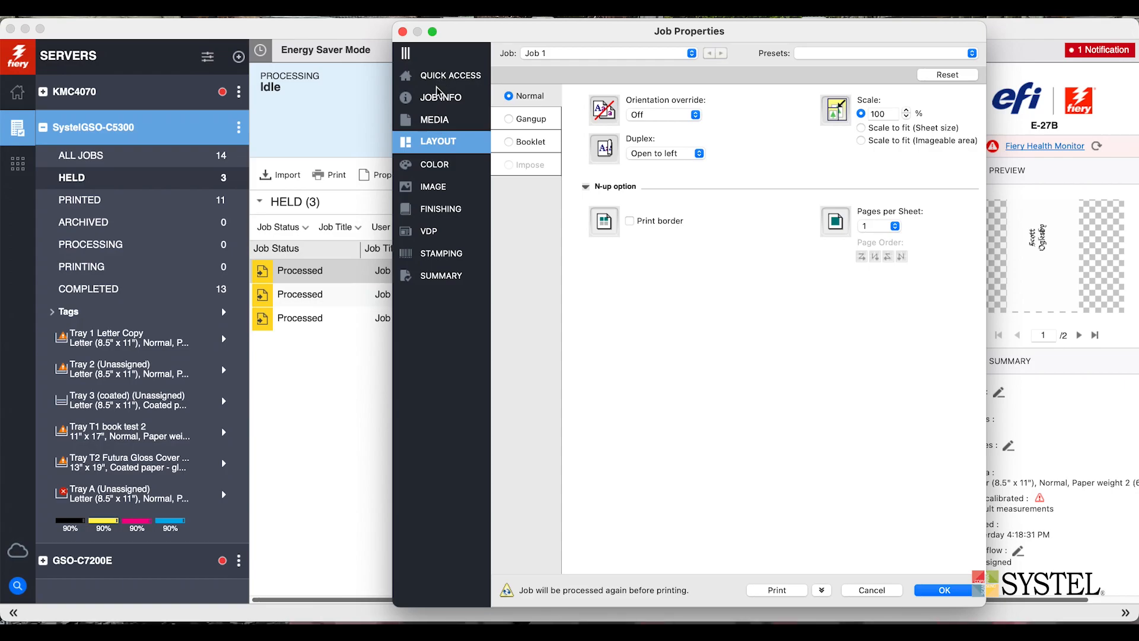
click(438, 76)
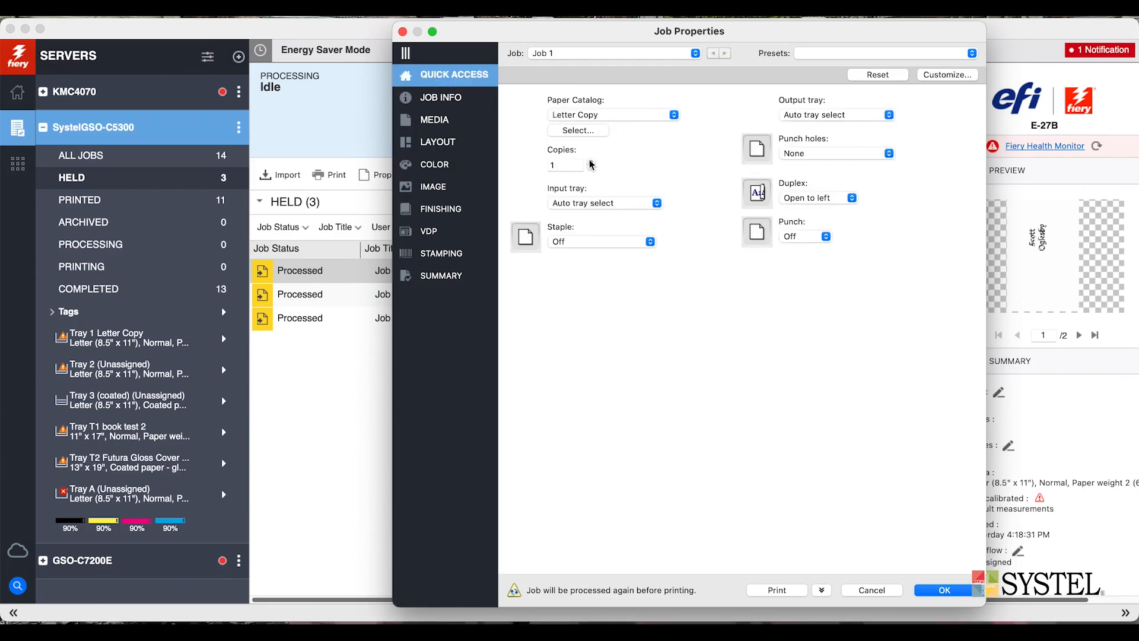
click(785, 591)
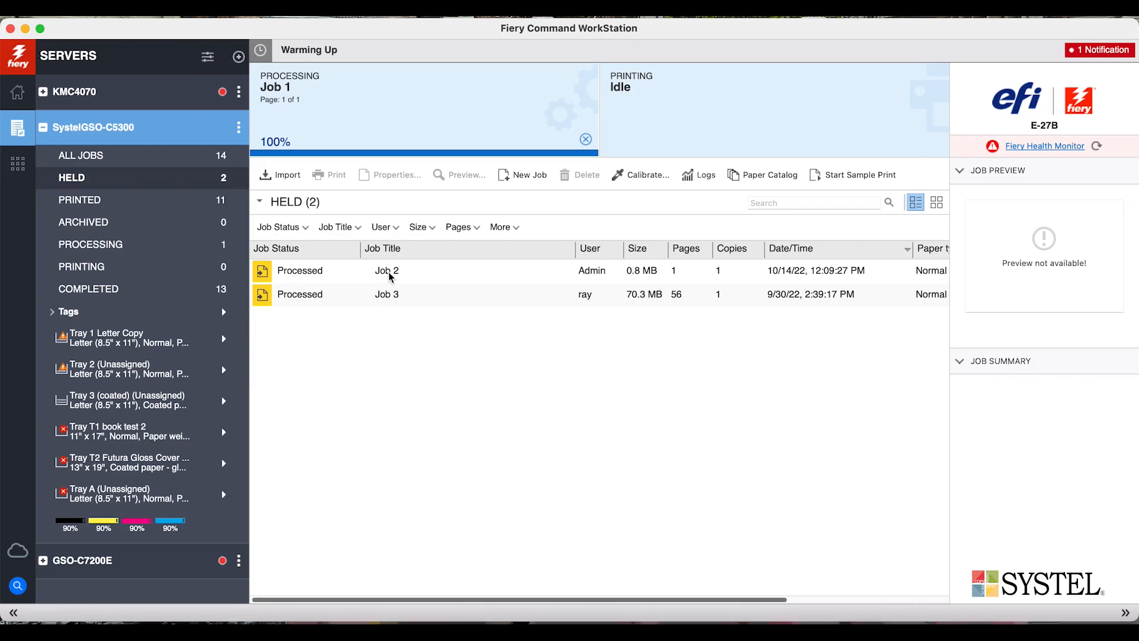
Rename held Job 2 with the customer's first name in possessive form followed by "Job"
right_click(390, 274)
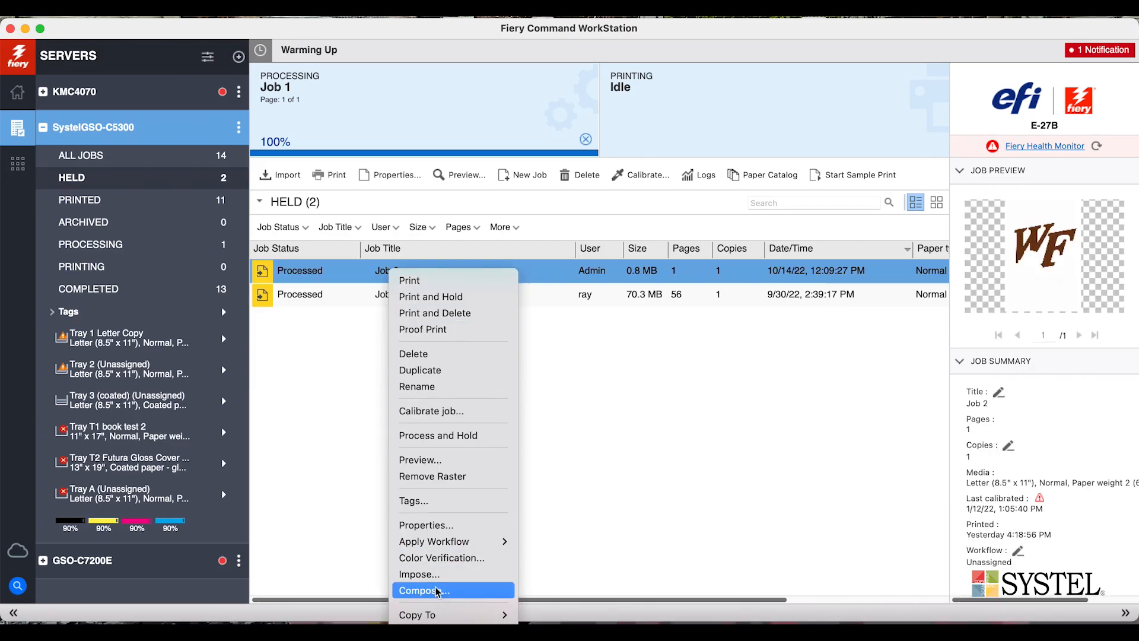
click(417, 387)
text(Da)
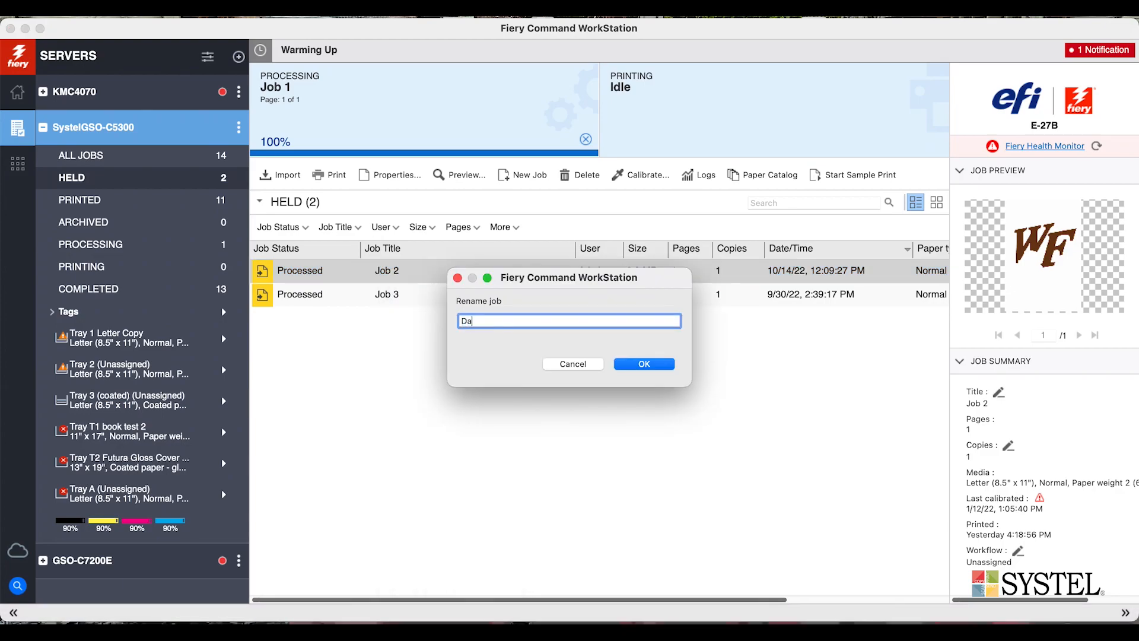
text(ves Jon)
key(BackSpace)
text(b)
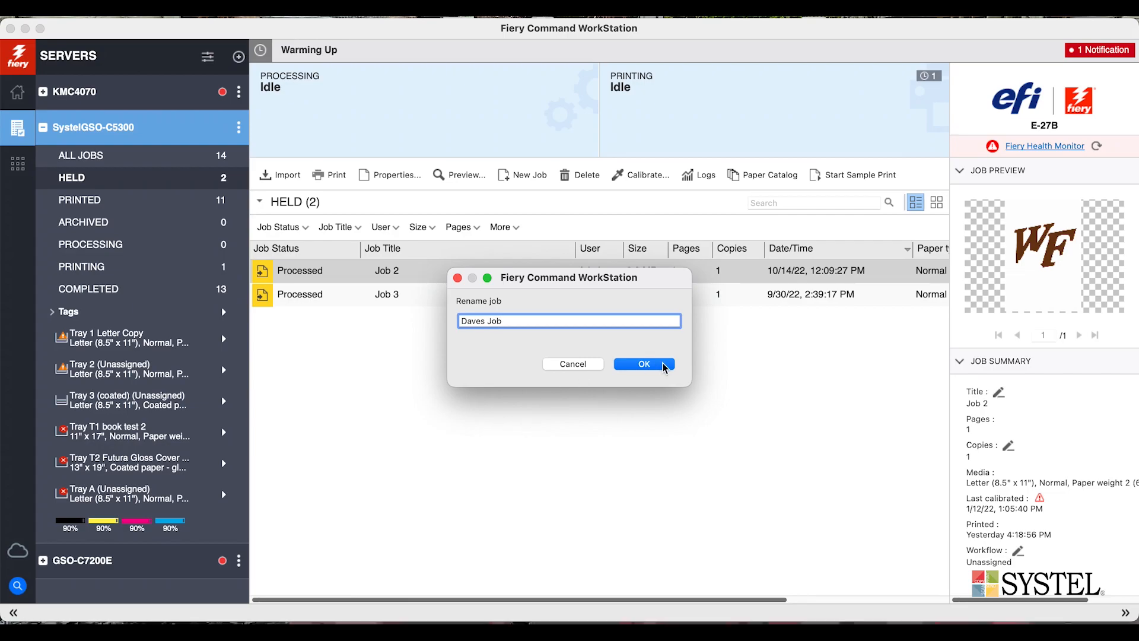
click(647, 364)
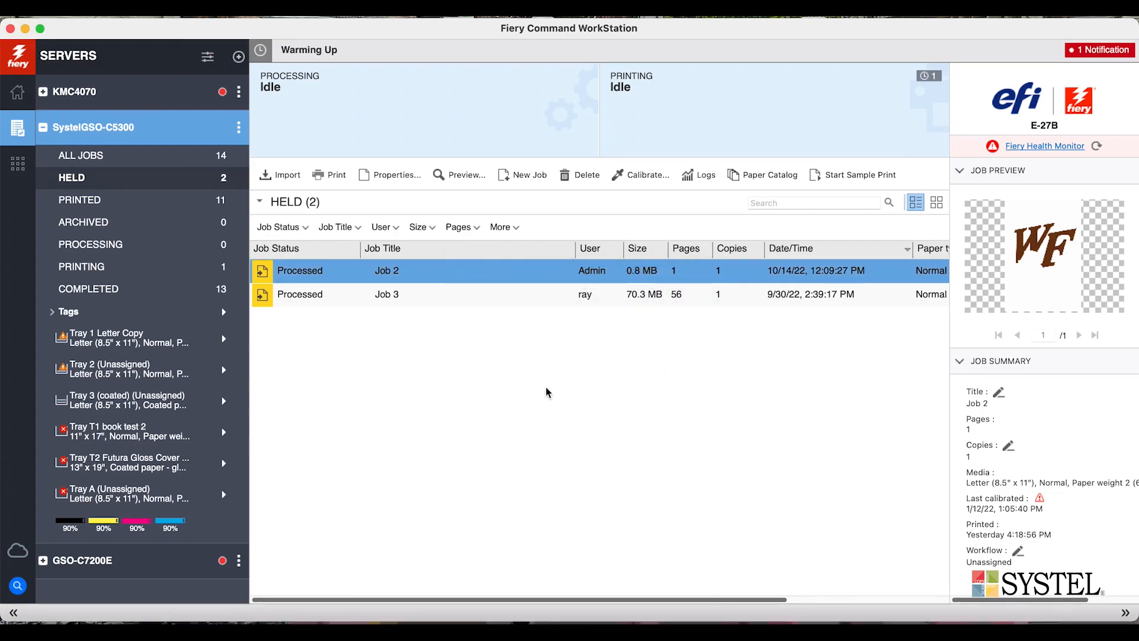
Fill in the renamed job's notes with the customer's first name in possessive form followed by "Project"
double_click(412, 271)
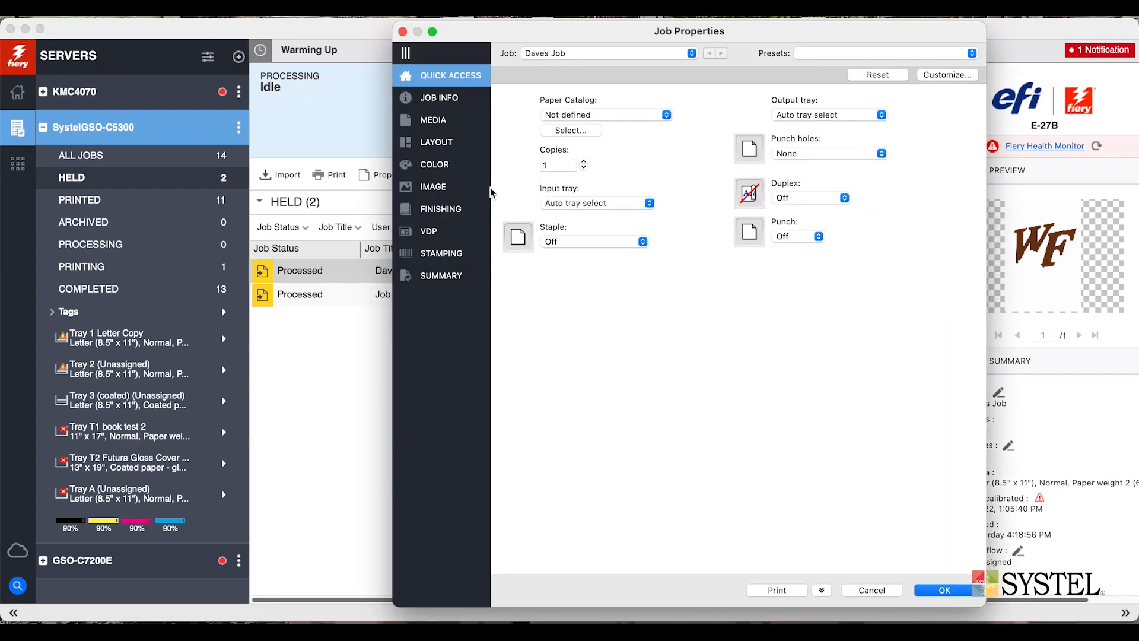
click(438, 98)
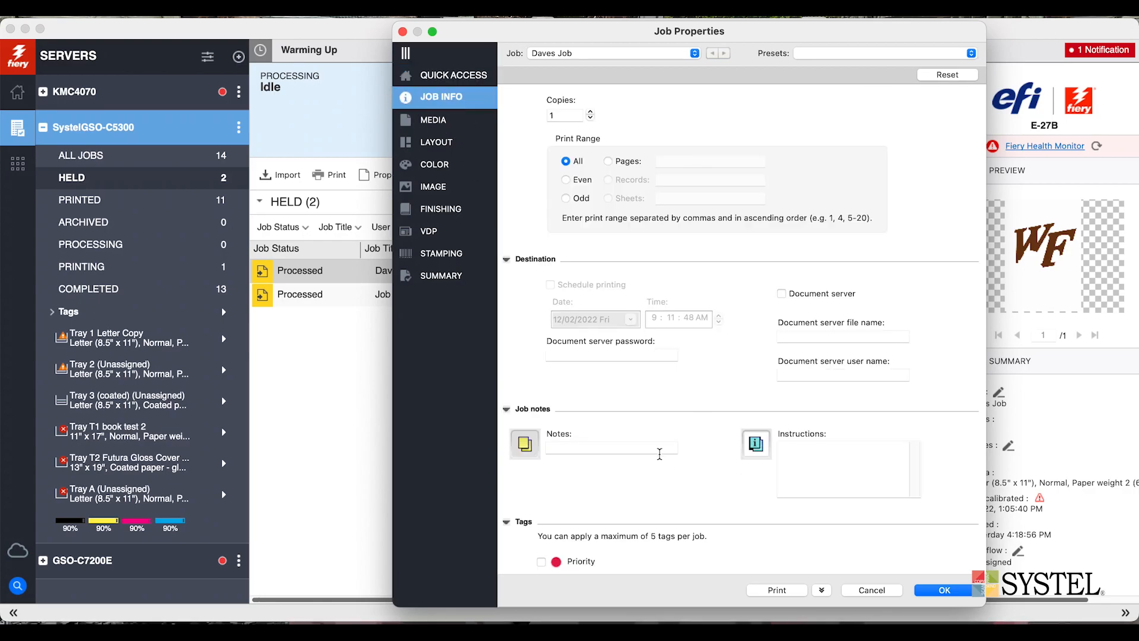
click(574, 446)
text(Daves Project)
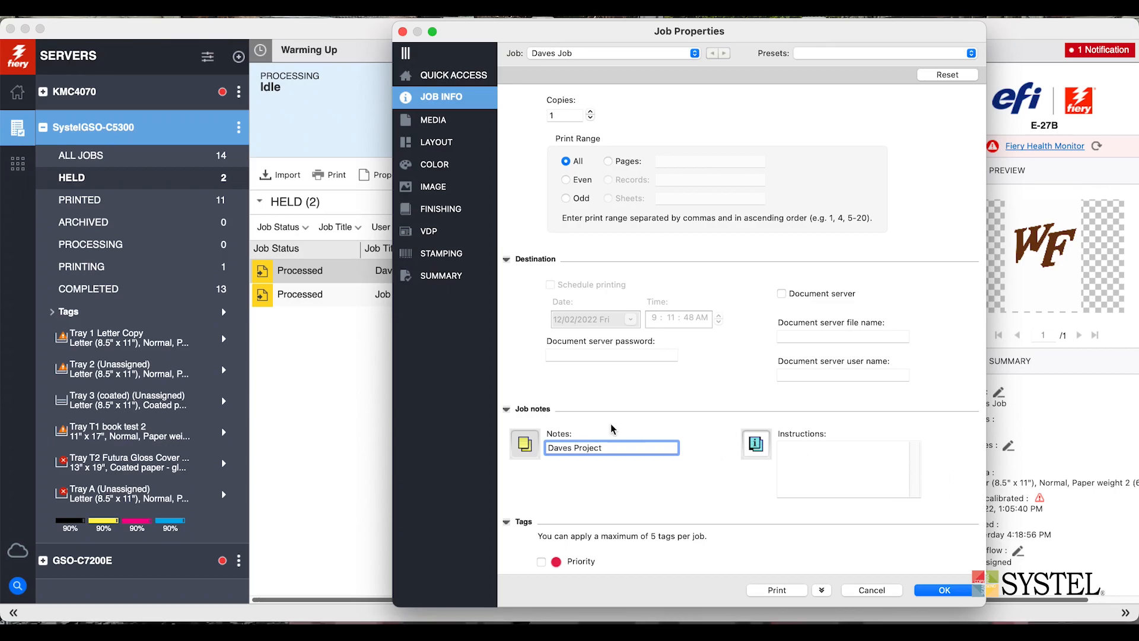
Assign Futura Gloss Cover 100lb to the renamed job and accept the automatic change of output delivery to Face up - normal order
click(450, 125)
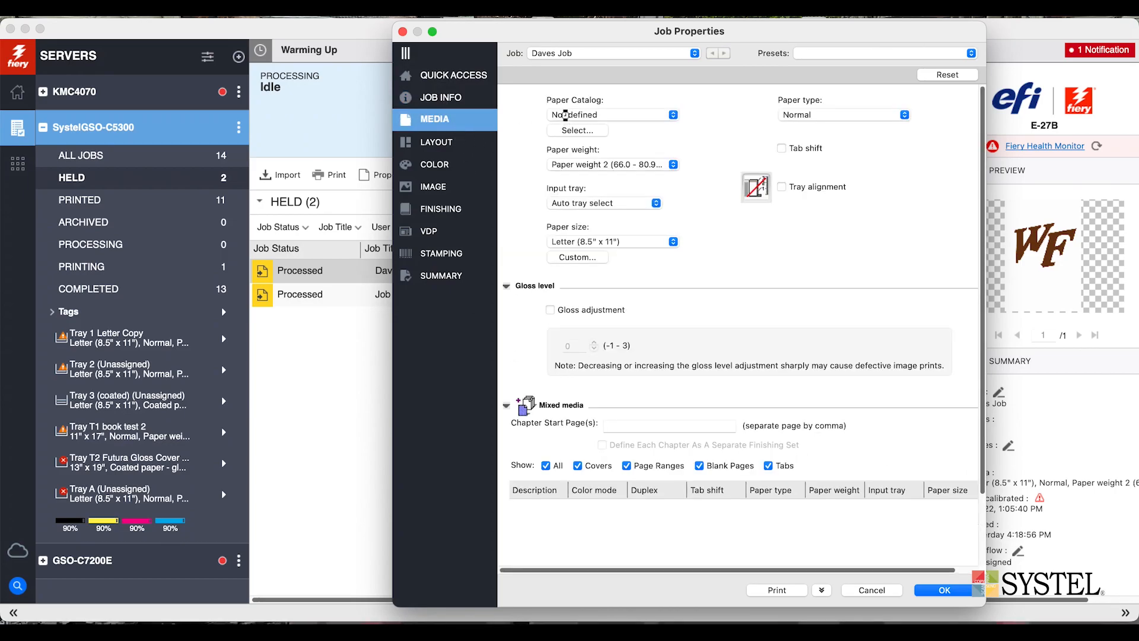
click(565, 114)
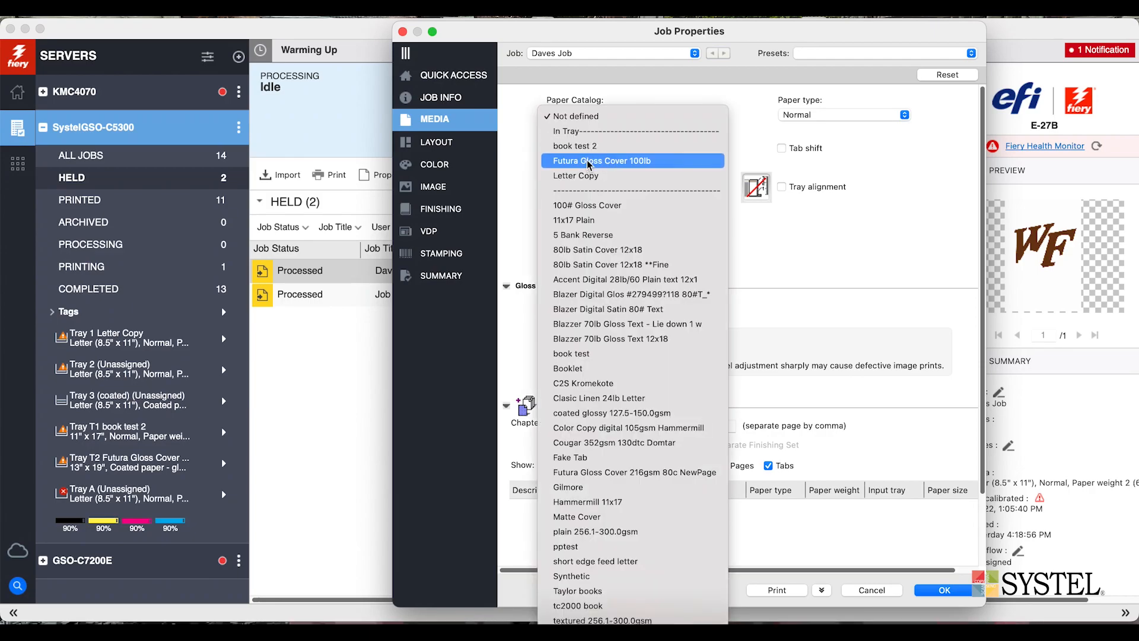
click(589, 161)
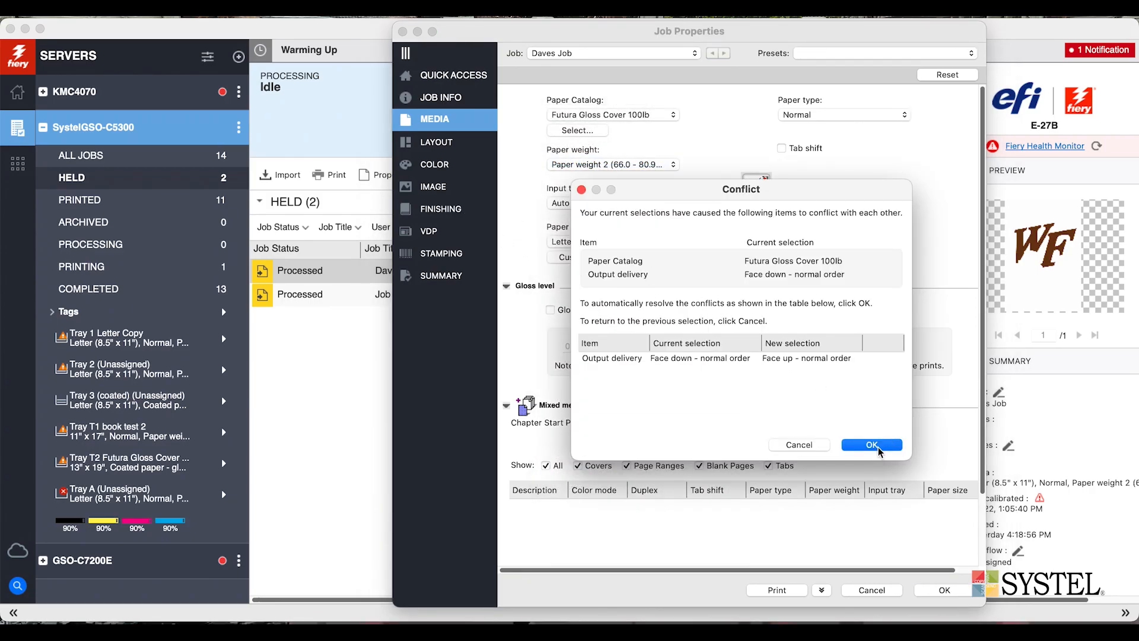
click(878, 447)
Switch the renamed job's layout to Gangup with the Step & repeat type
click(442, 143)
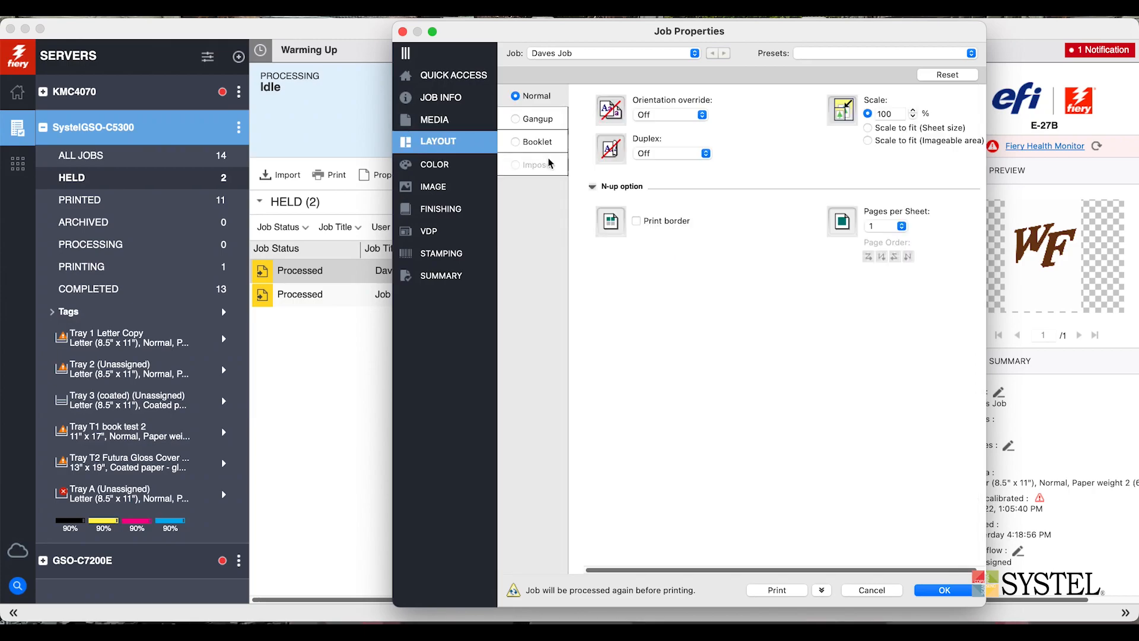
click(531, 119)
click(732, 115)
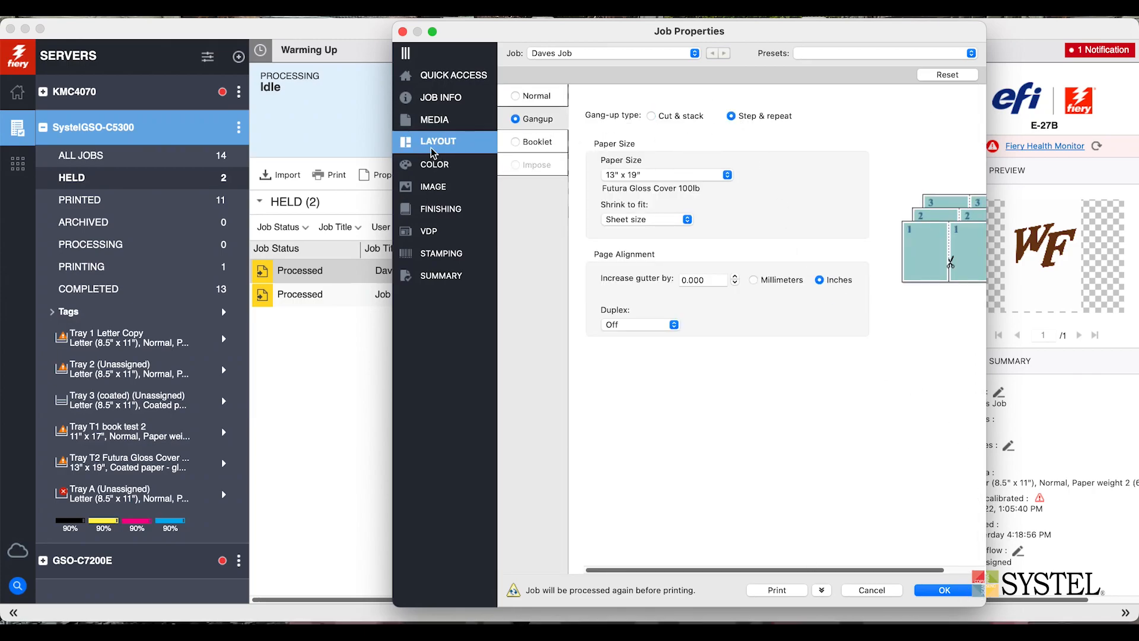
Set the renamed job to 2 copies and send it to print
click(435, 98)
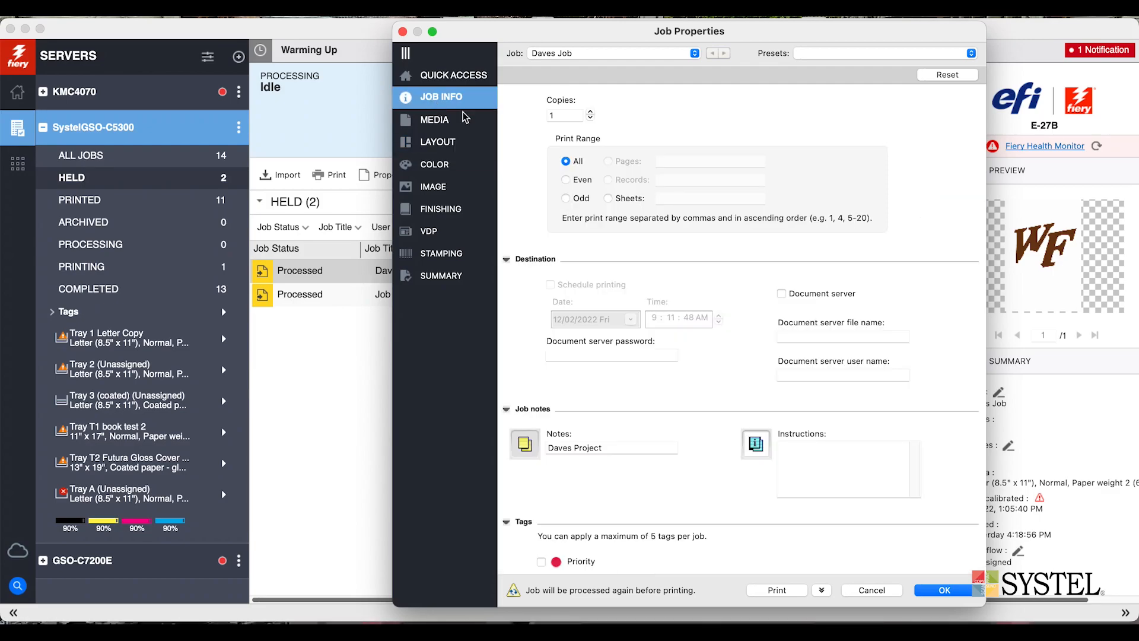
click(591, 112)
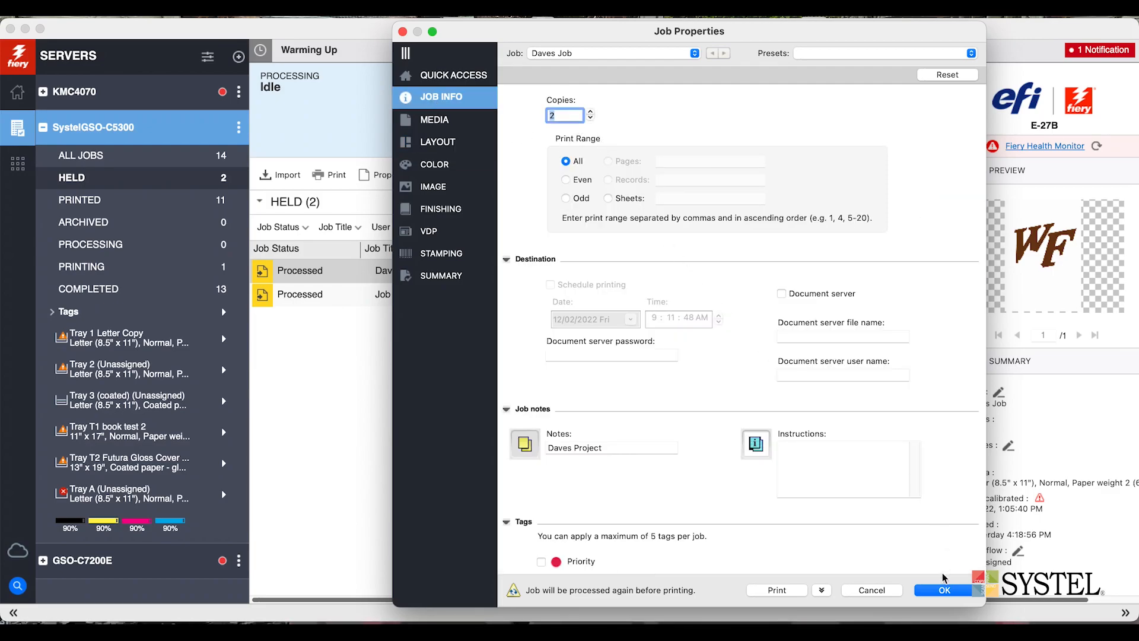
click(757, 591)
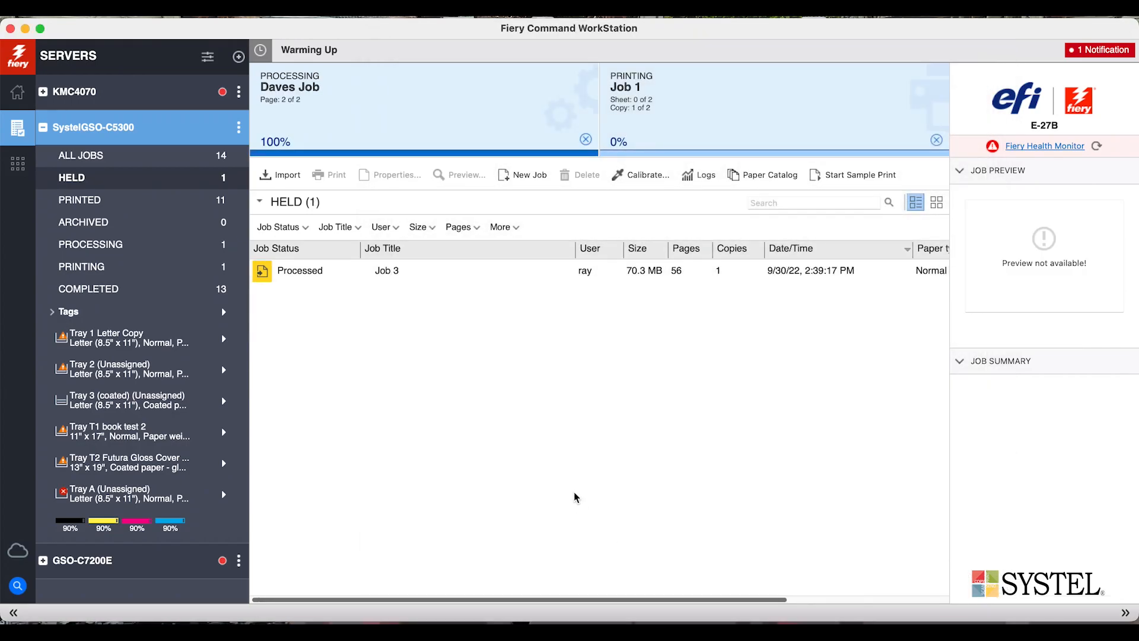
Enter "Marketing" as the job note in Job 3's properties
double_click(356, 272)
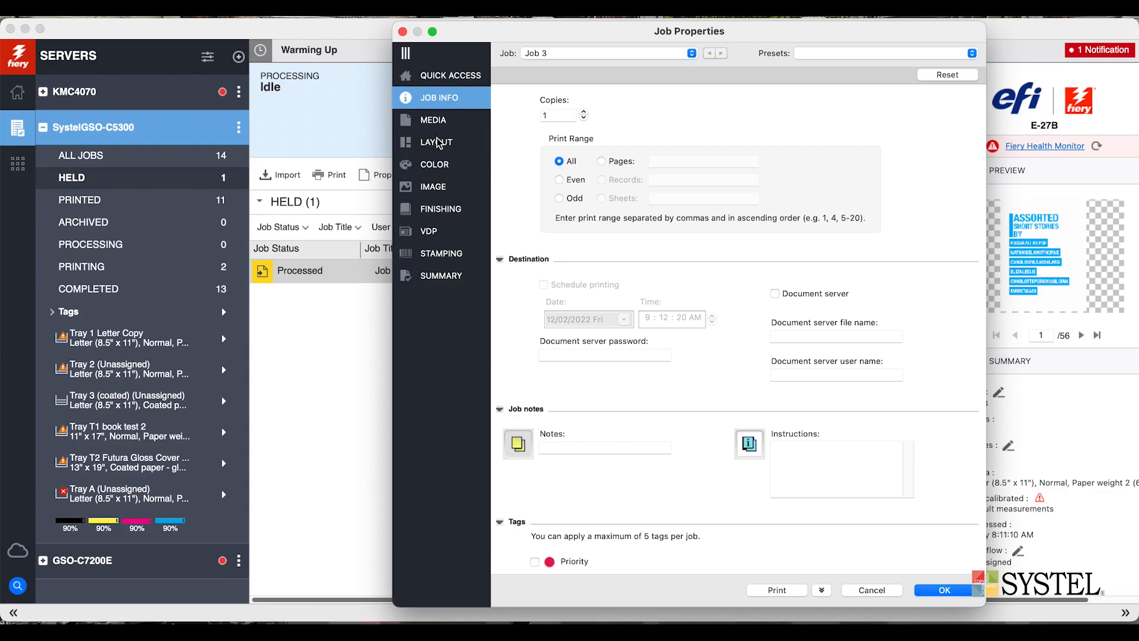
click(588, 451)
text(Marketing)
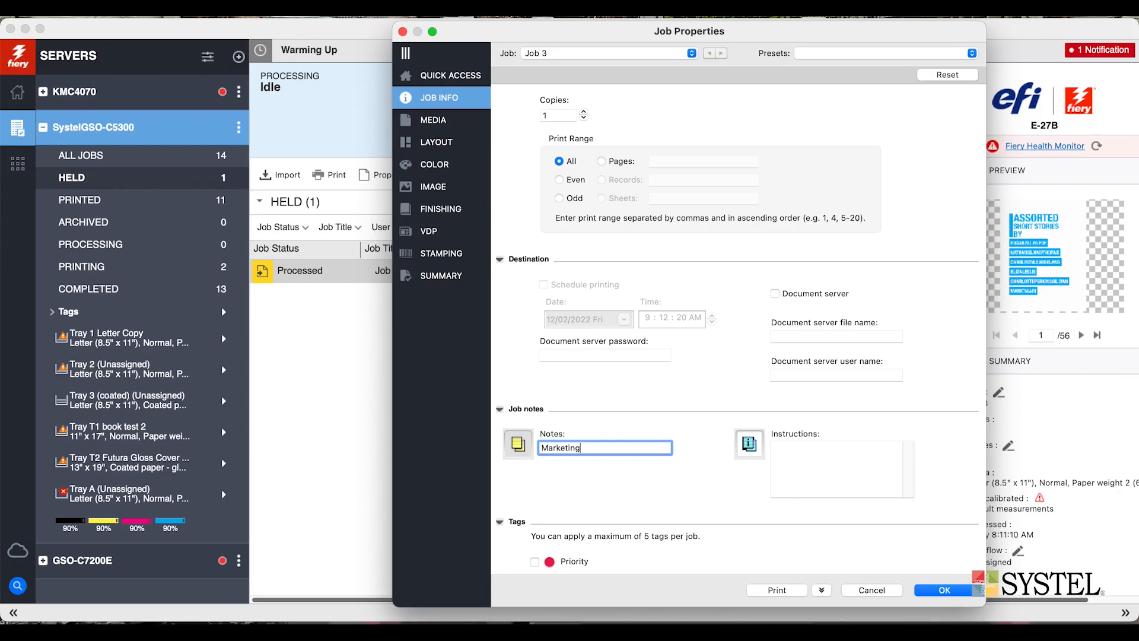
Assign the Letter Copy paper from the paper catalog to Job 3
click(430, 119)
click(590, 115)
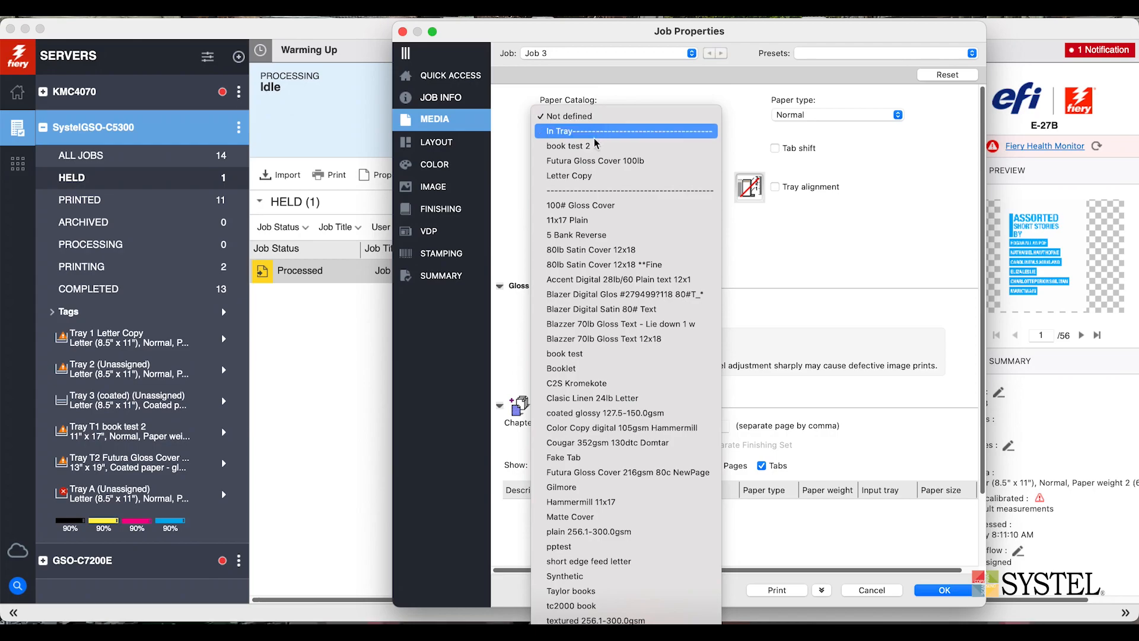
click(588, 177)
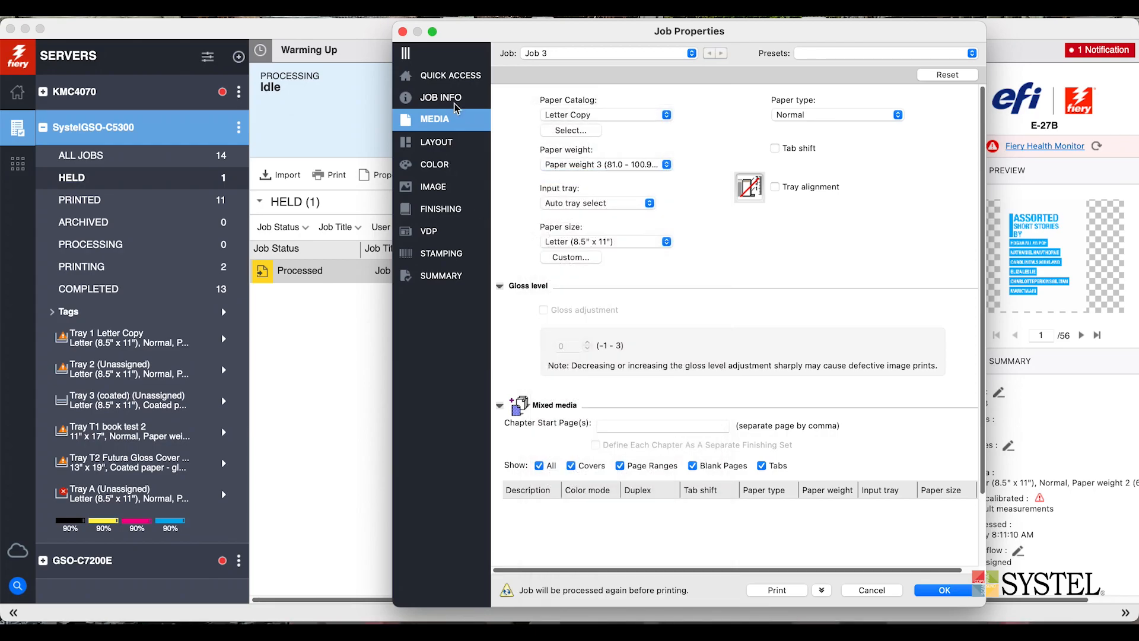
Set Job 3's duplex option to Open to left and send the job to print
click(437, 141)
click(644, 155)
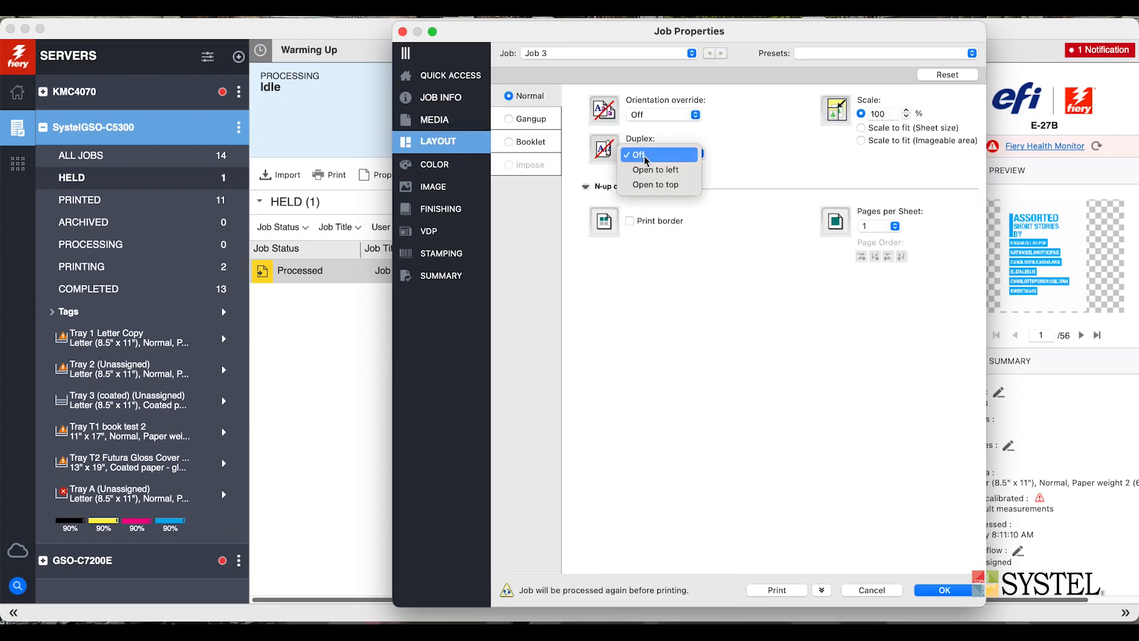
click(655, 170)
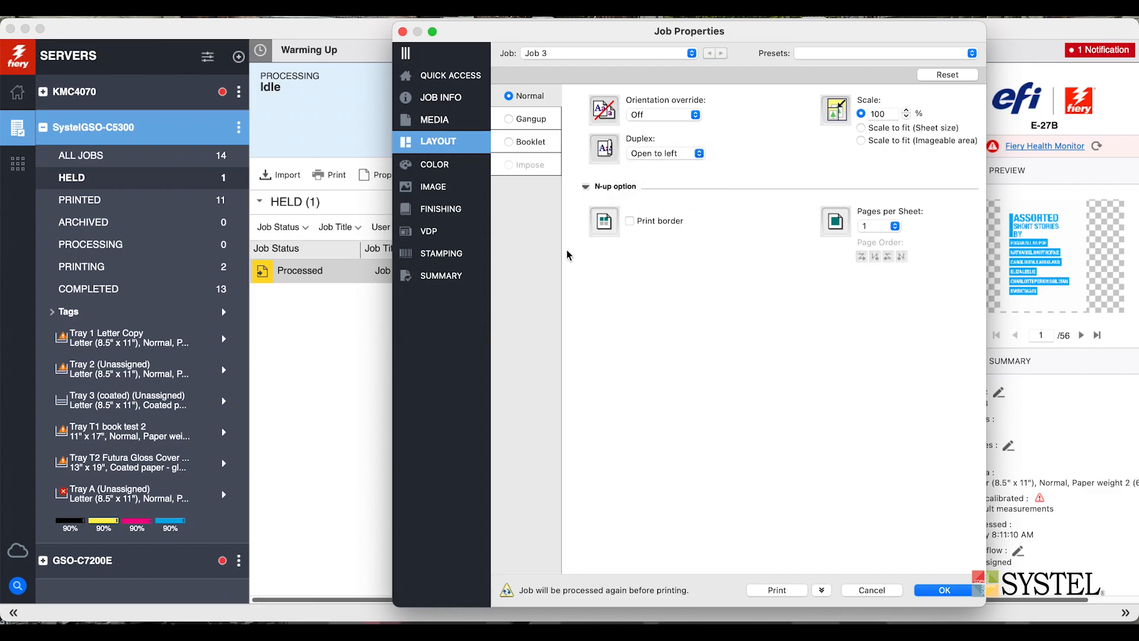
click(793, 593)
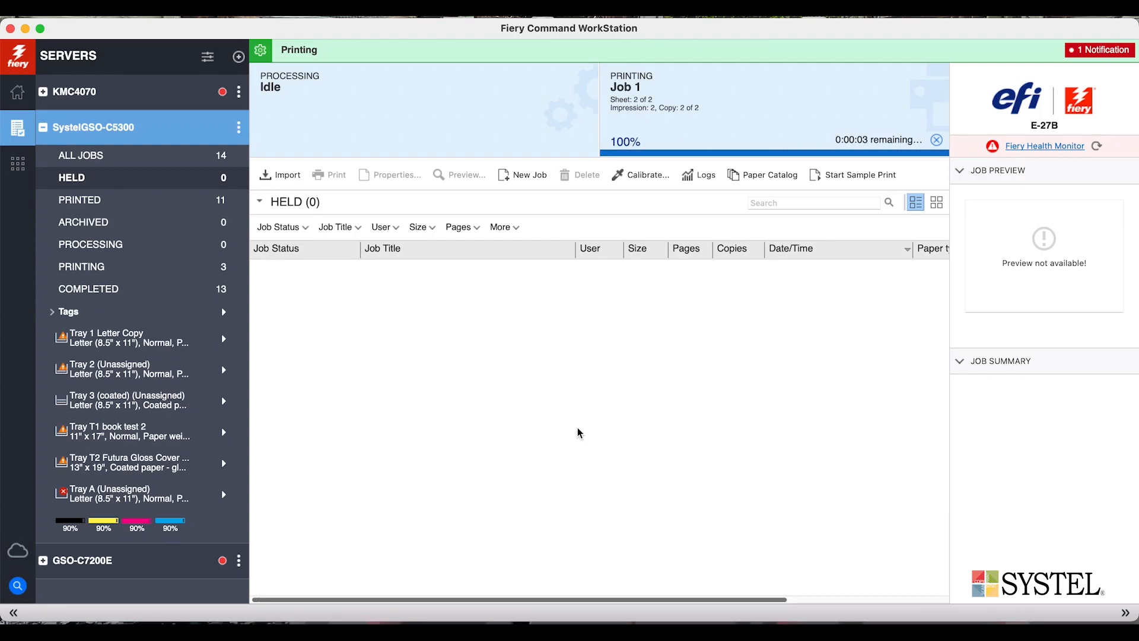
Show the printing queue, then open the job log and examine its entries across to the page count, copies and media columns
click(72, 270)
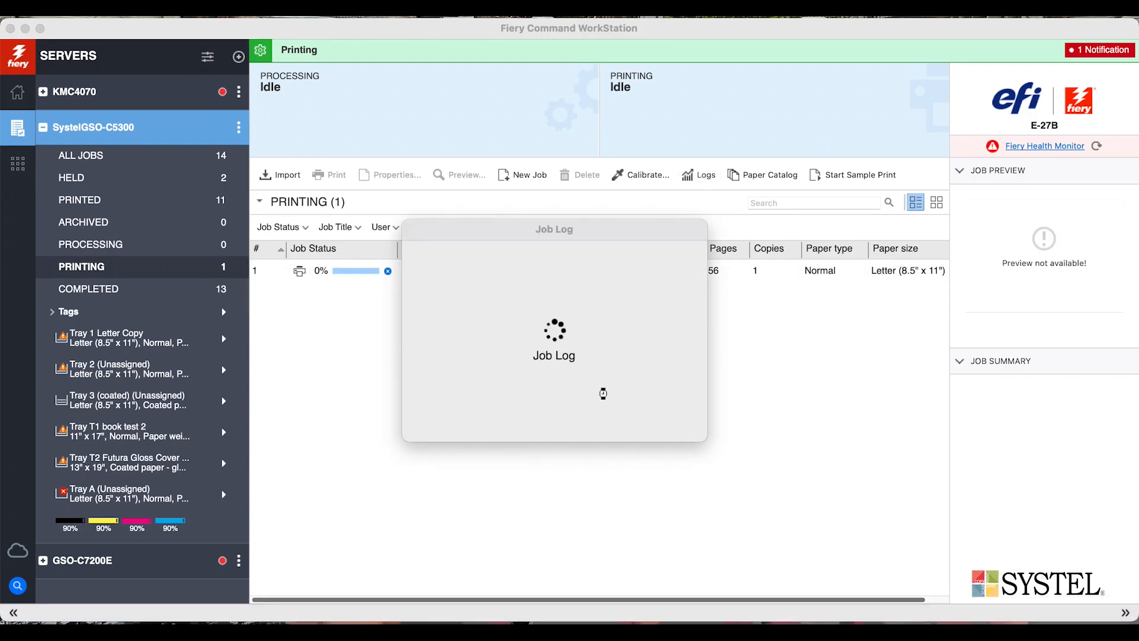
drag(451, 165, 633, 305)
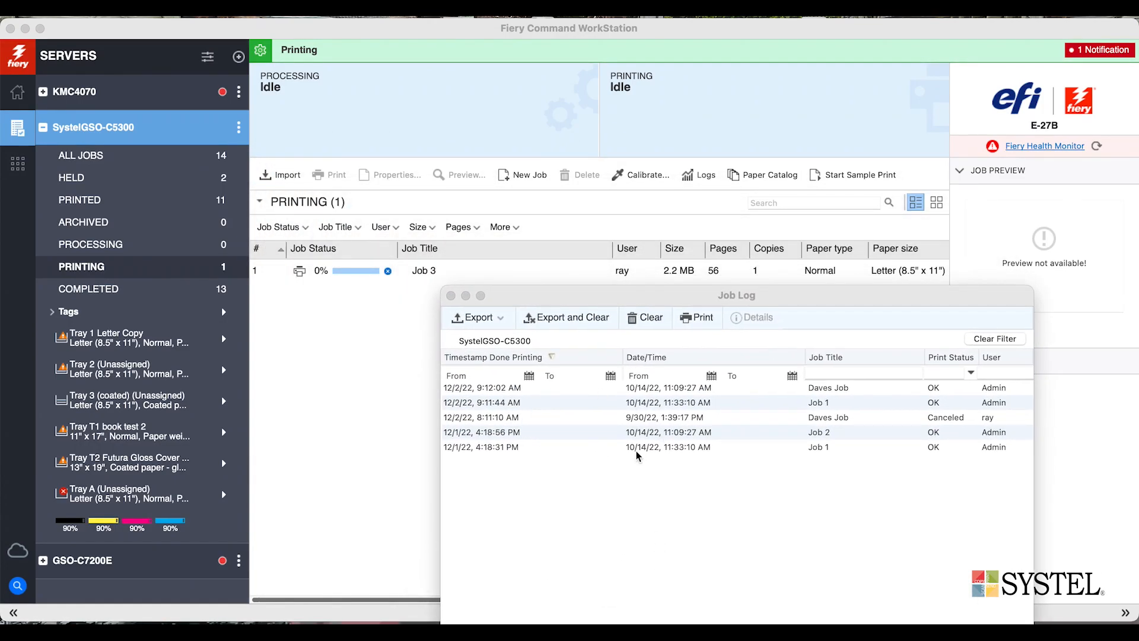
drag(748, 304, 773, 230)
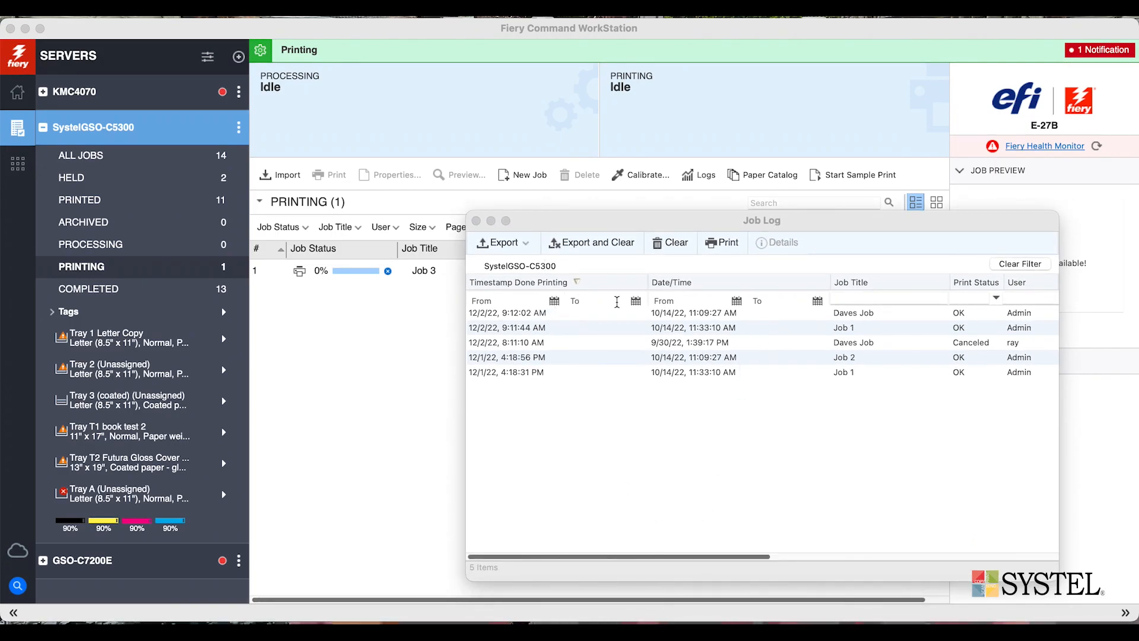
drag(674, 558, 969, 565)
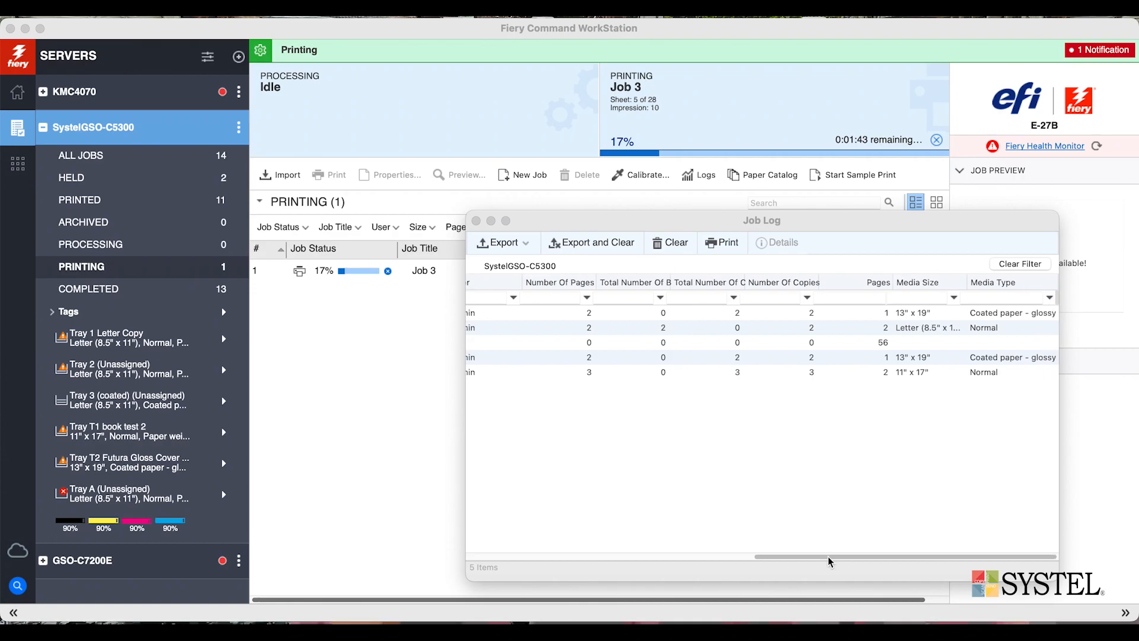
Close the job log and add the Notes column to the list of held jobs
drag(853, 554, 668, 551)
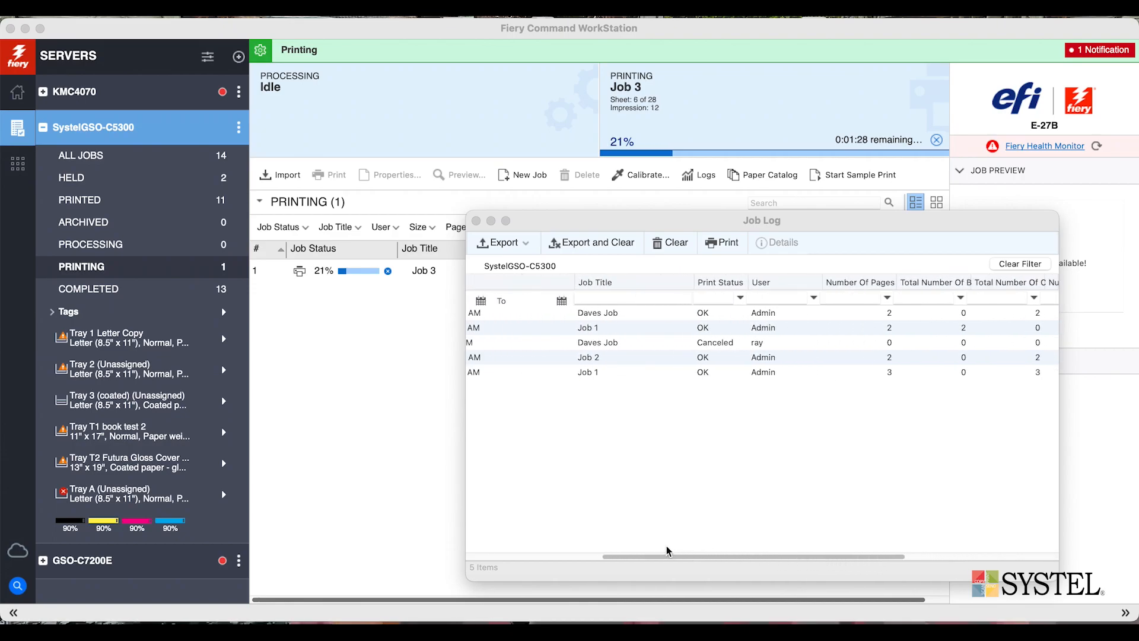
click(475, 221)
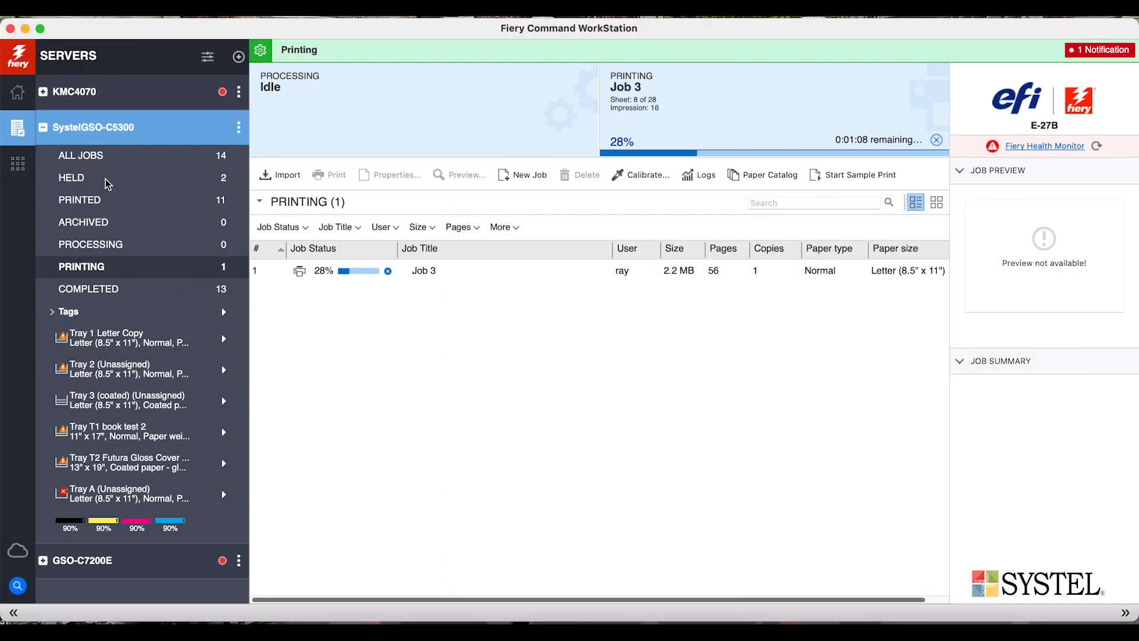
click(88, 179)
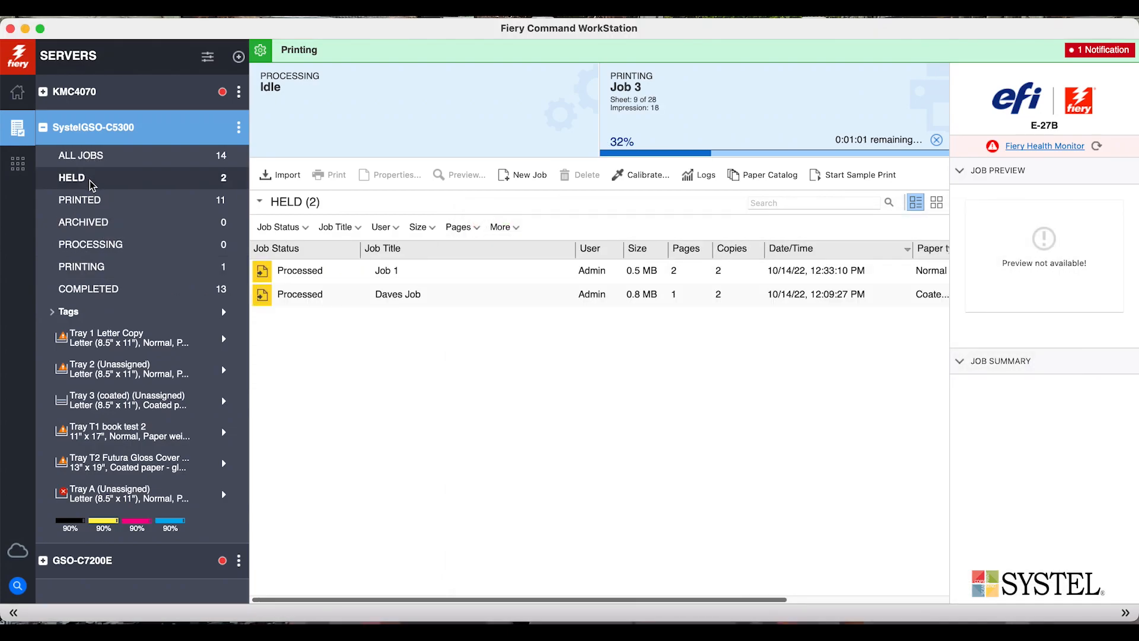
click(501, 227)
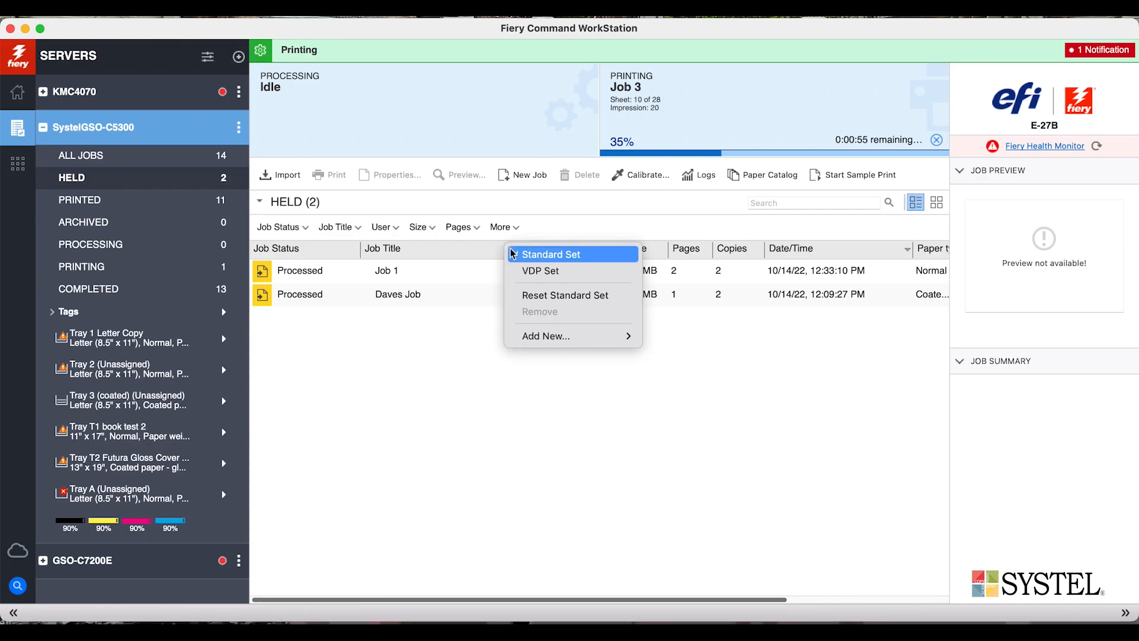
mouse_move(546, 337)
mouse_move(682, 336)
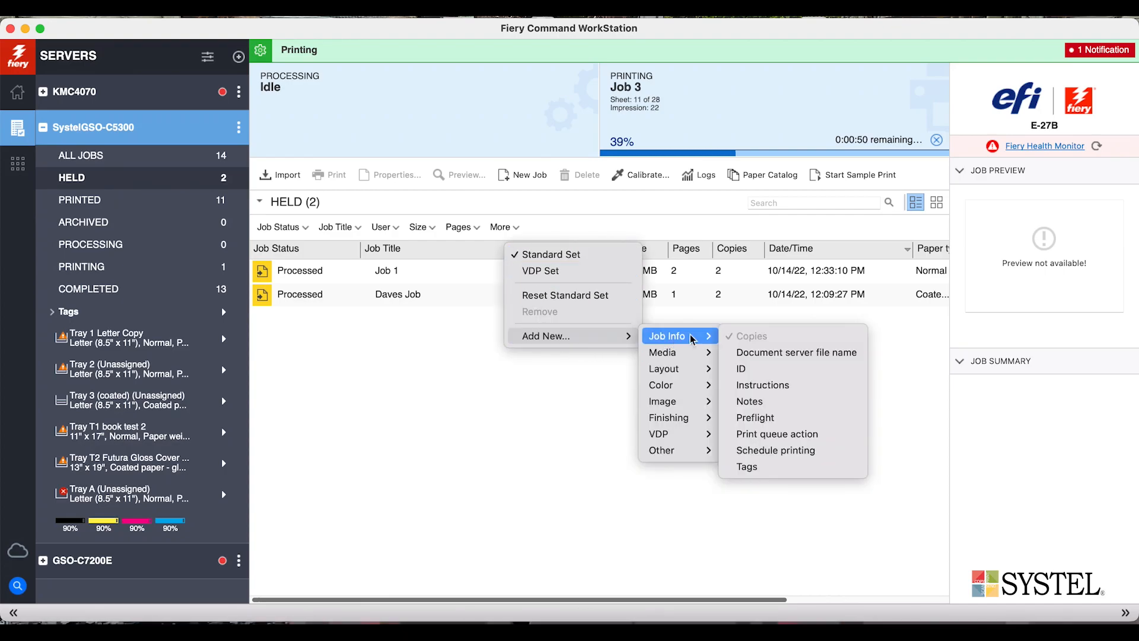
click(749, 402)
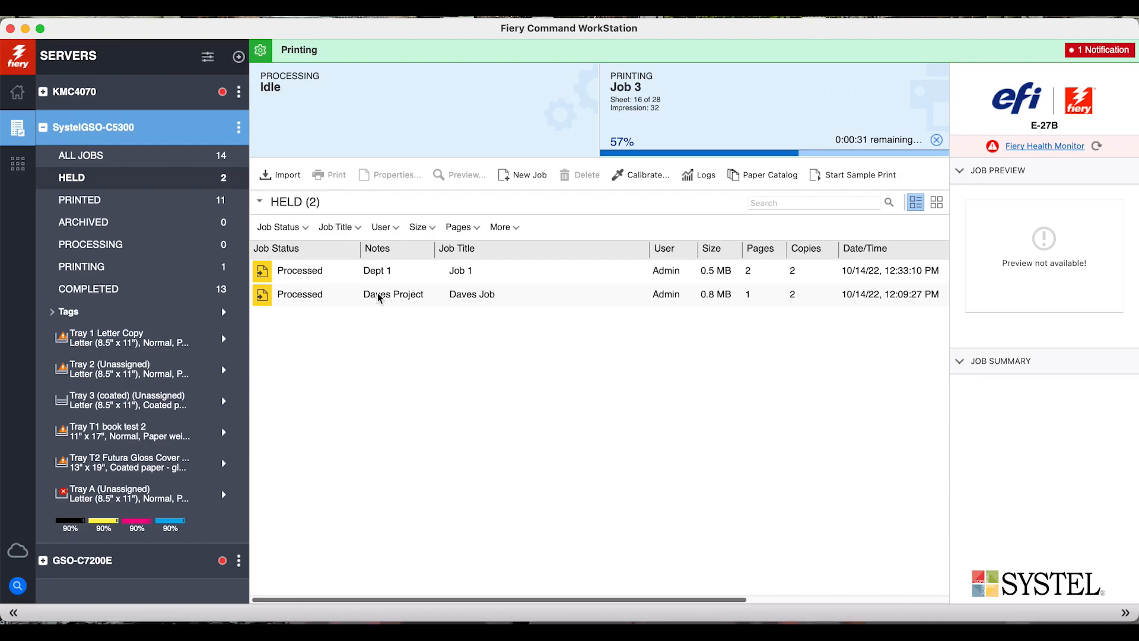
Show all jobs on the server and add the Notes column to that list
click(159, 157)
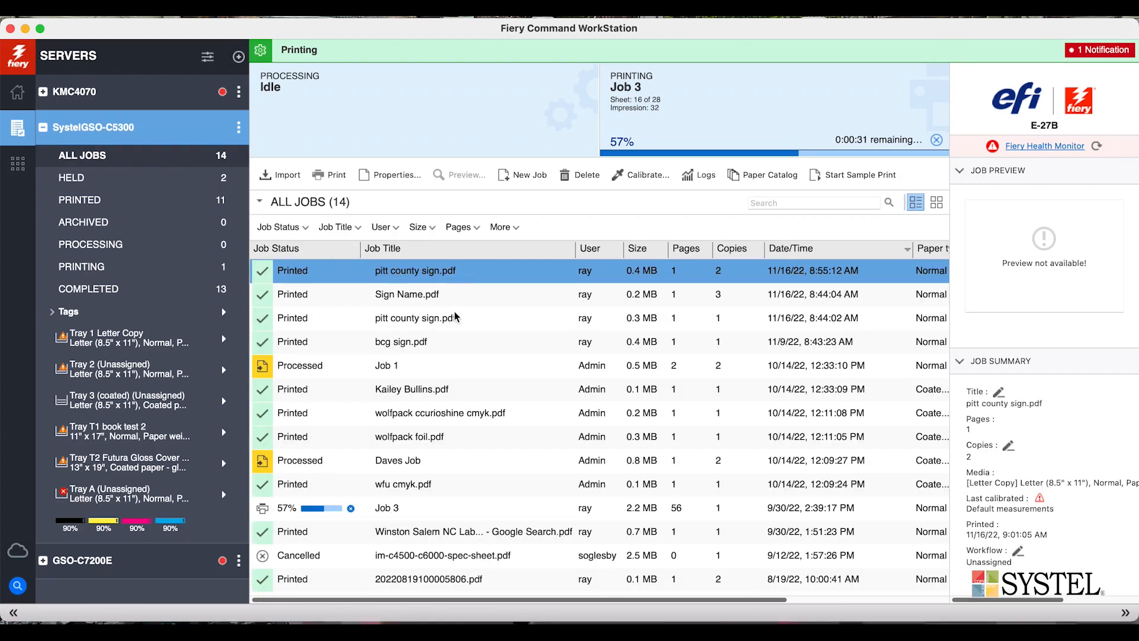
right_click(519, 249)
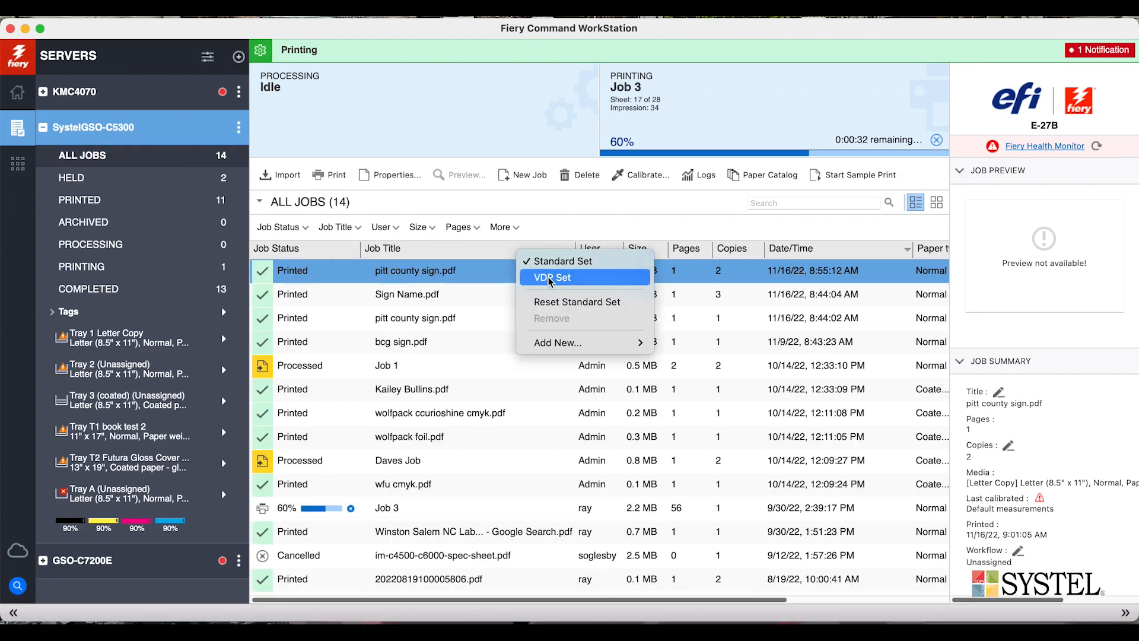
mouse_move(569, 343)
mouse_move(697, 344)
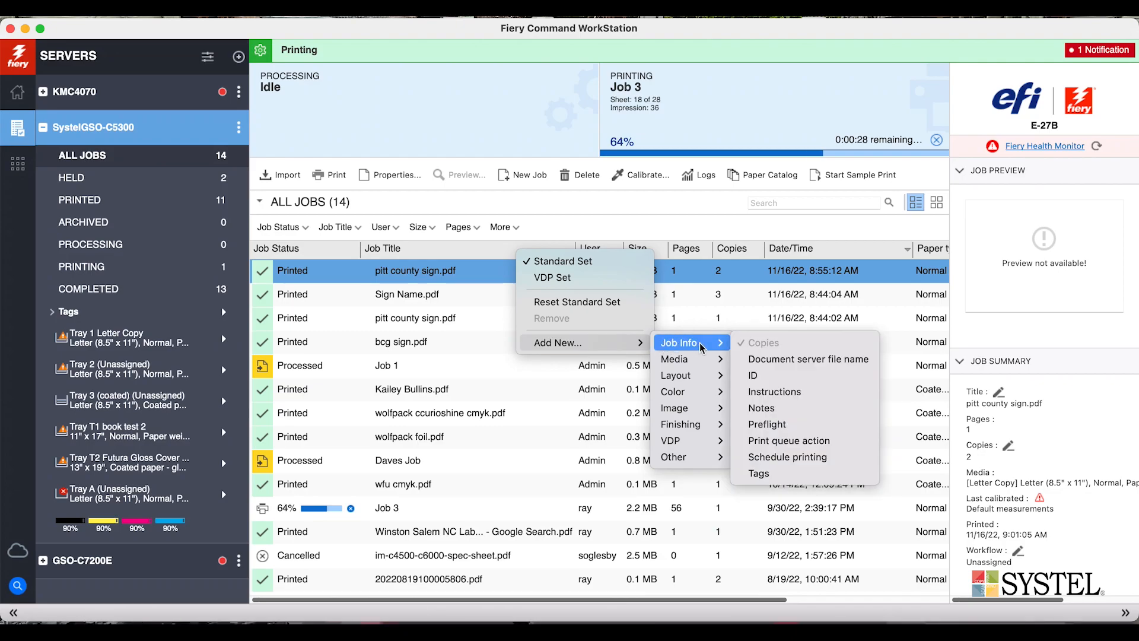
click(760, 408)
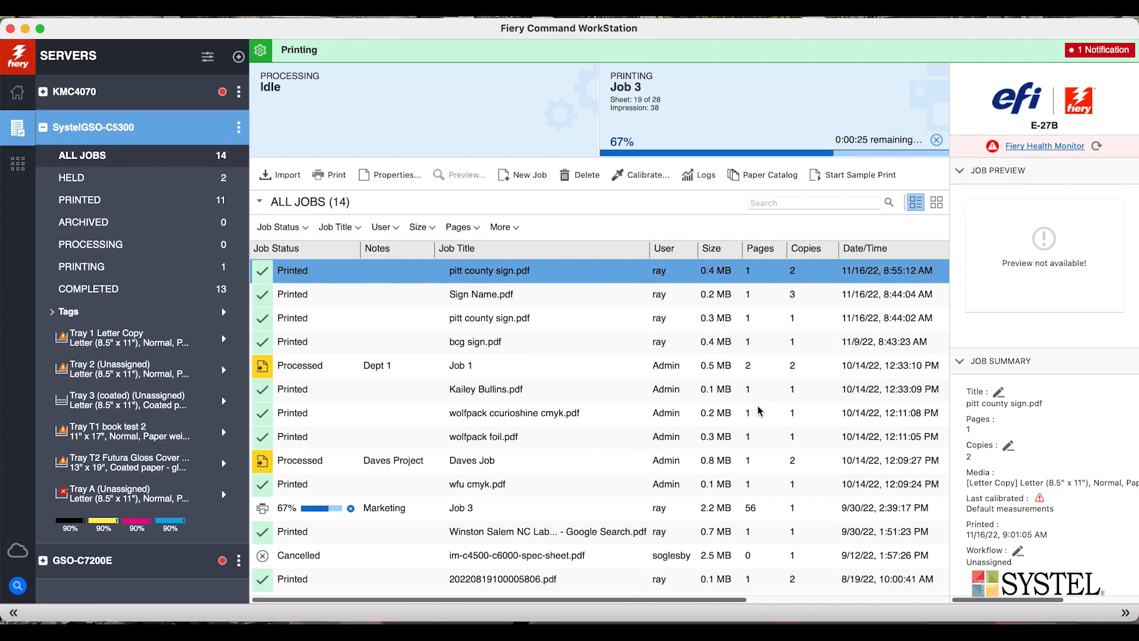
Sort all jobs by their notes and select the job noted "Marketing"
click(387, 253)
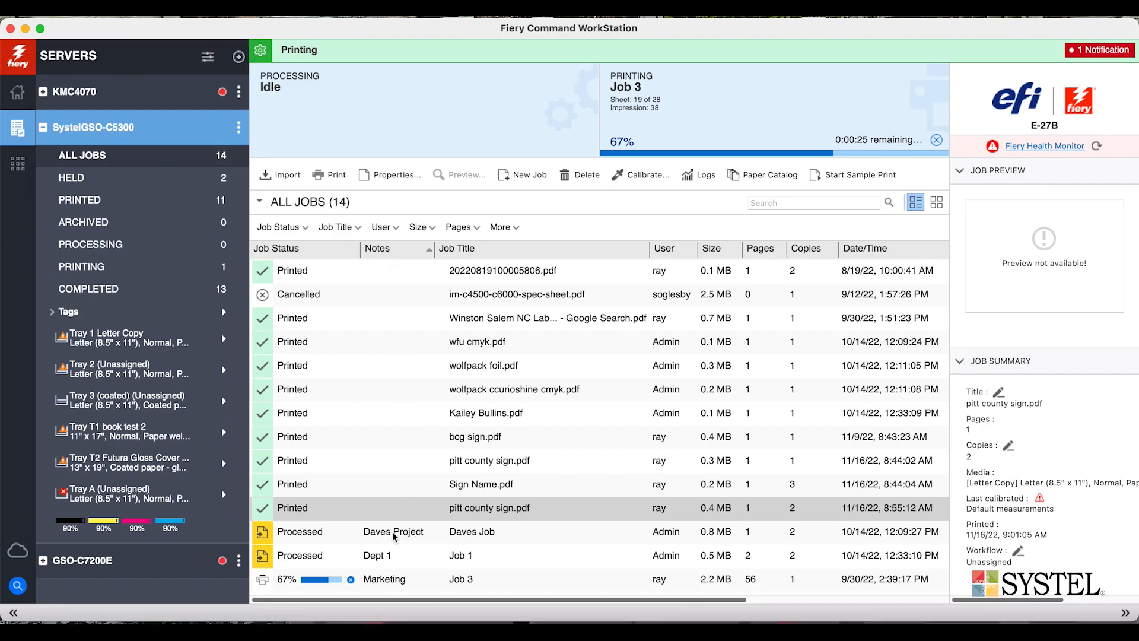
click(385, 556)
click(386, 582)
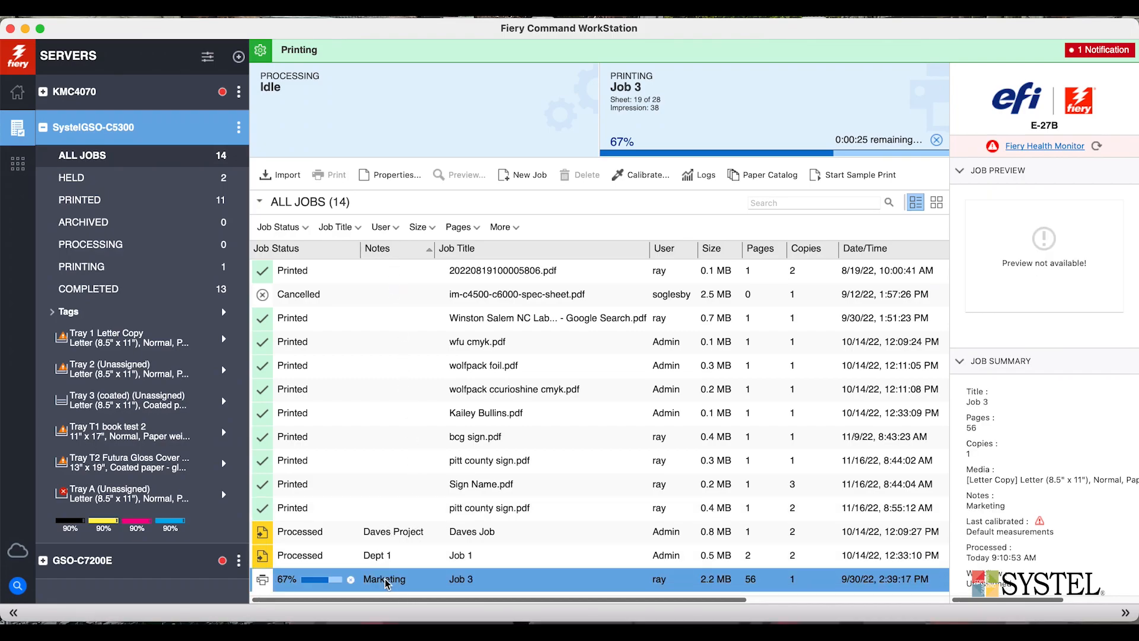
Search all jobs for "Dept"
click(792, 203)
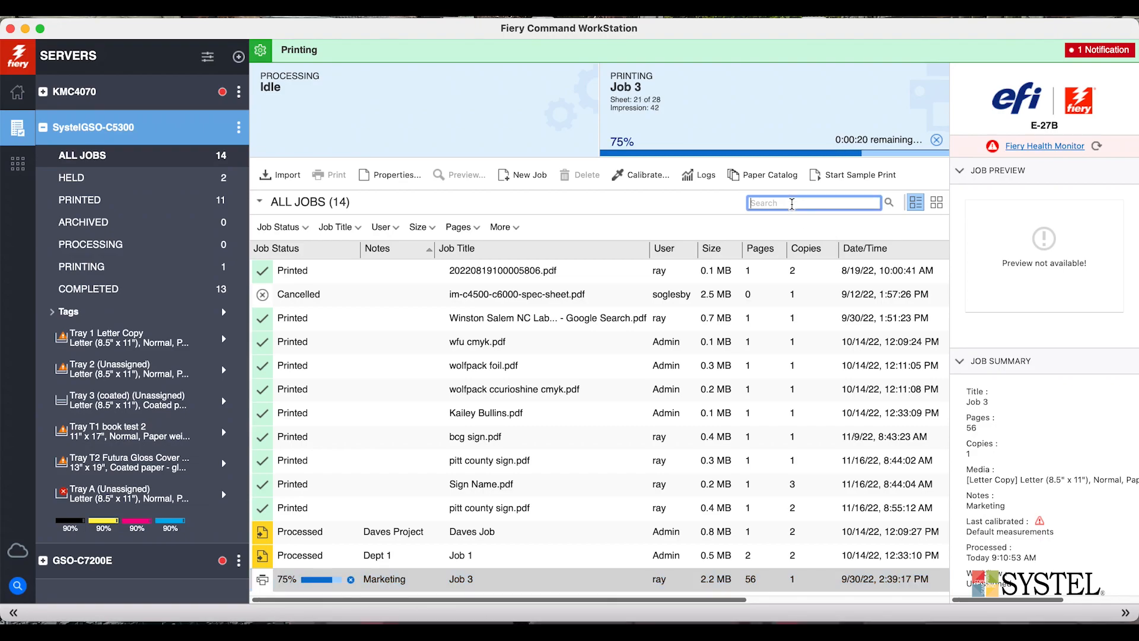
text(Dept)
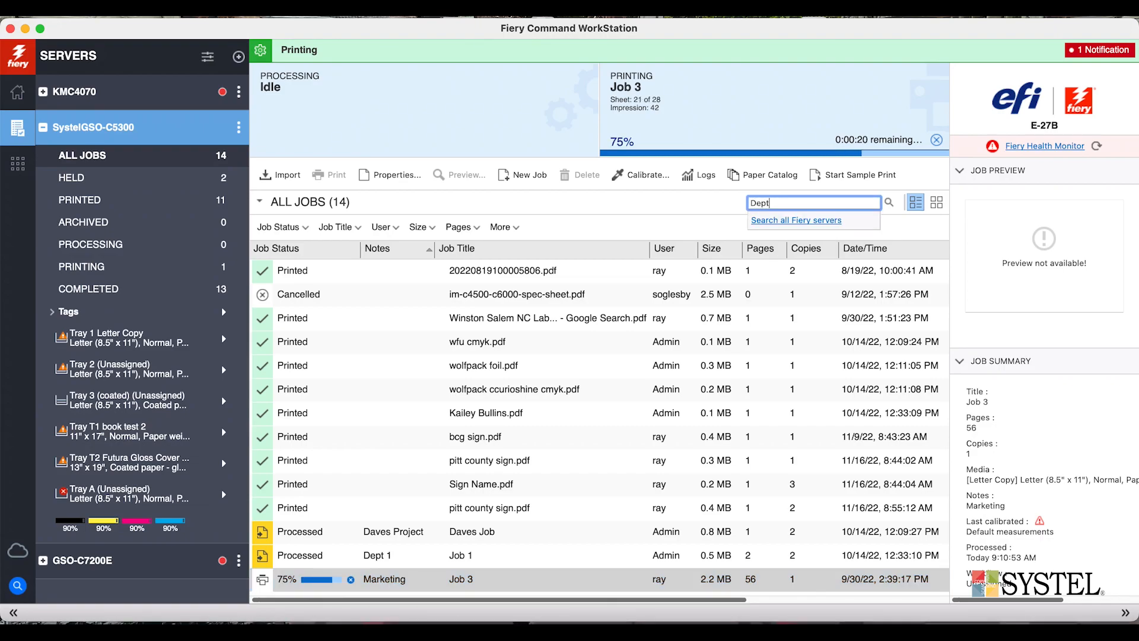
key(Return)
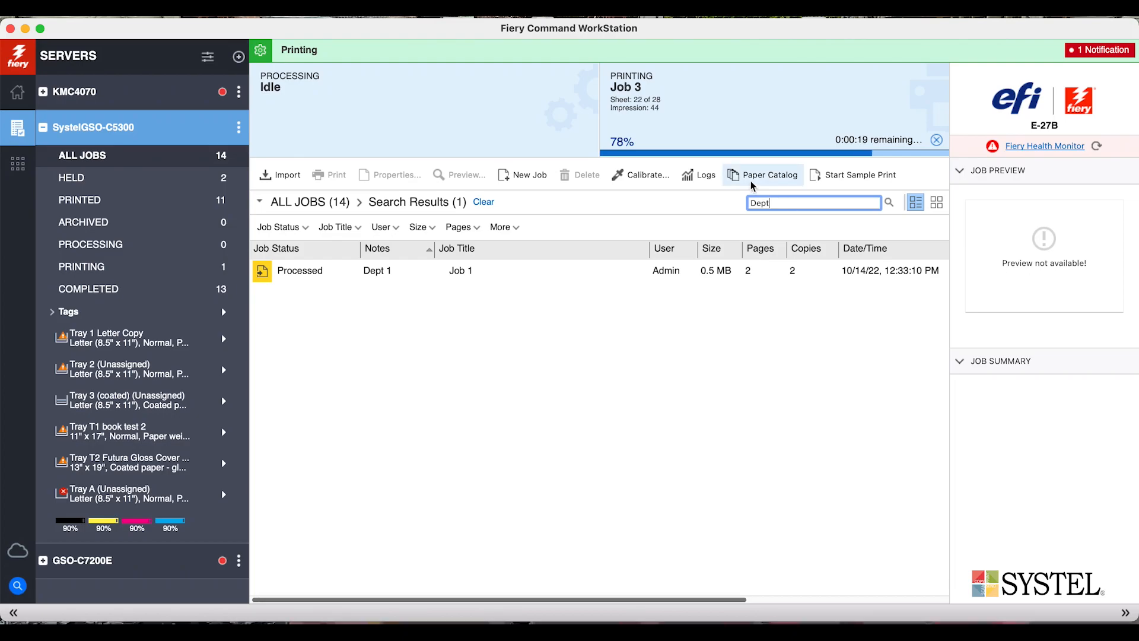
Reopen the job log and start an export of the complete log
click(707, 175)
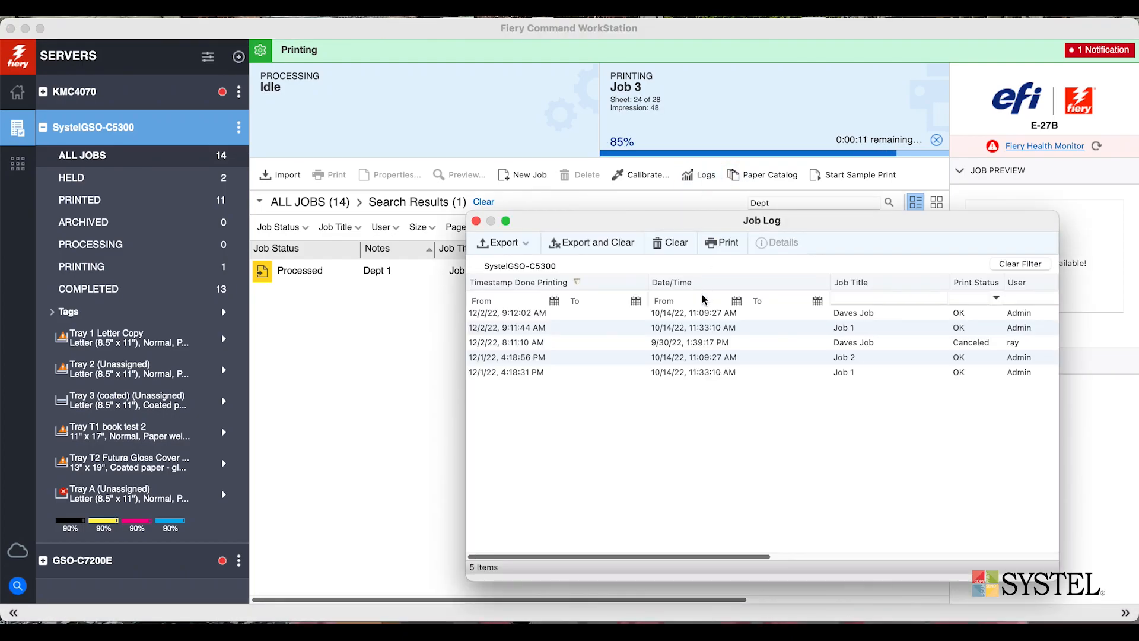
drag(638, 216, 529, 137)
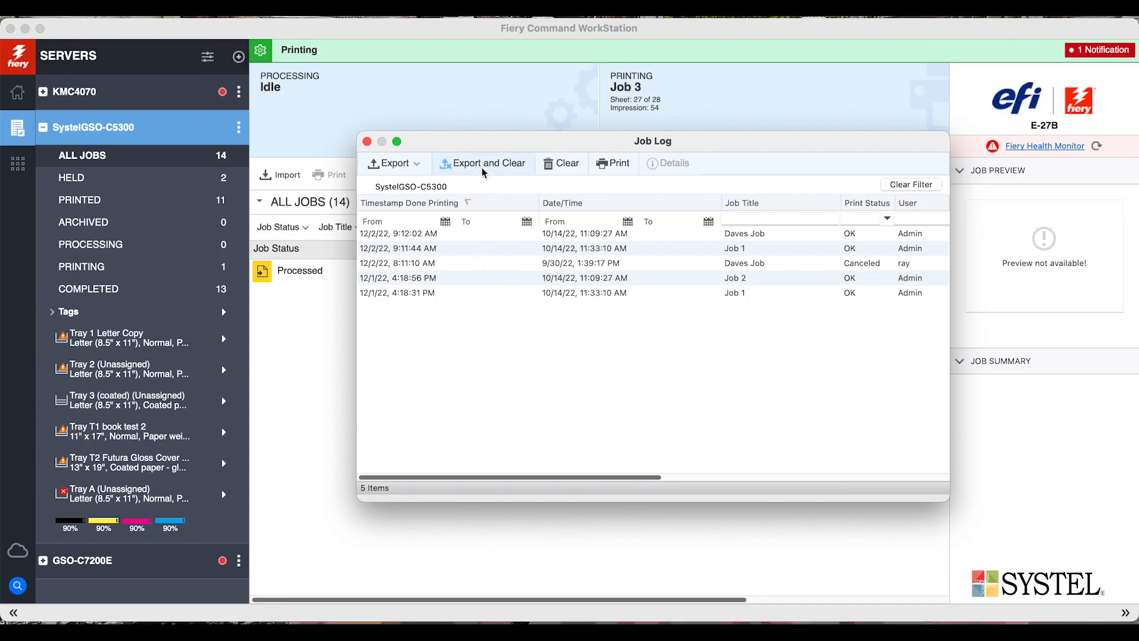
click(421, 171)
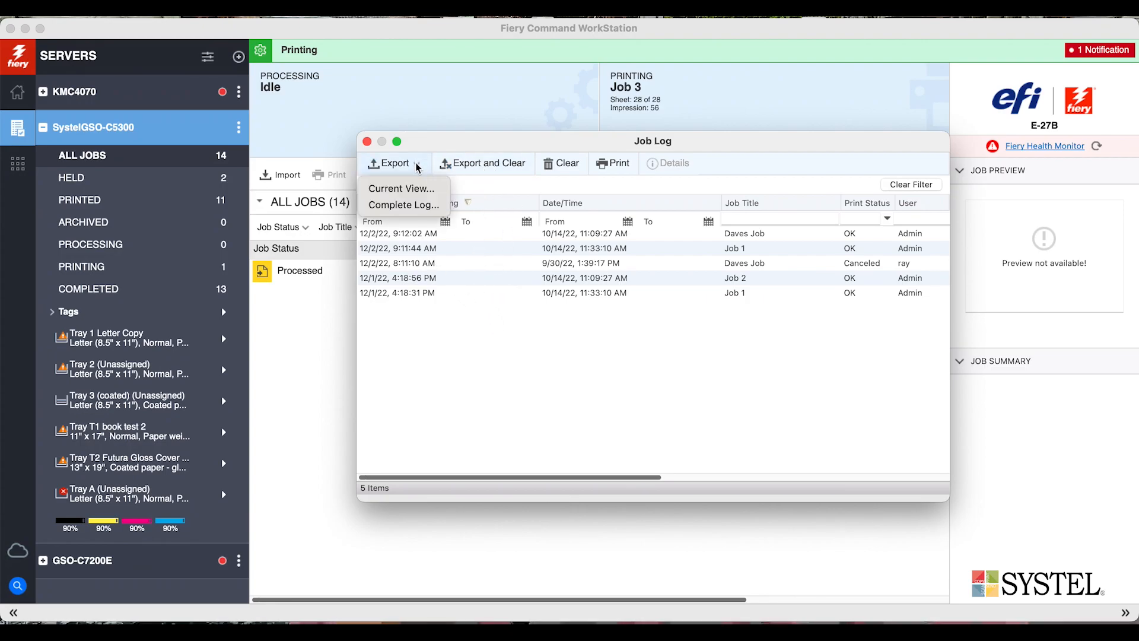
click(423, 205)
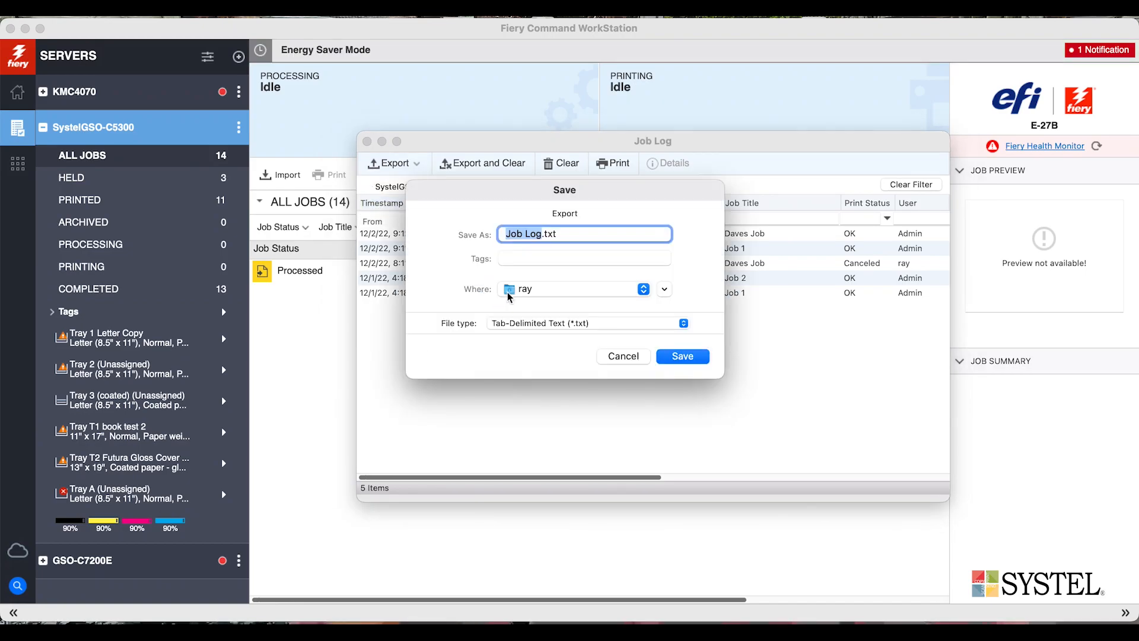
Save the export as tab-delimited Job Log.txt in the Desktop's Accounting Logs folder, and close the job log
click(641, 290)
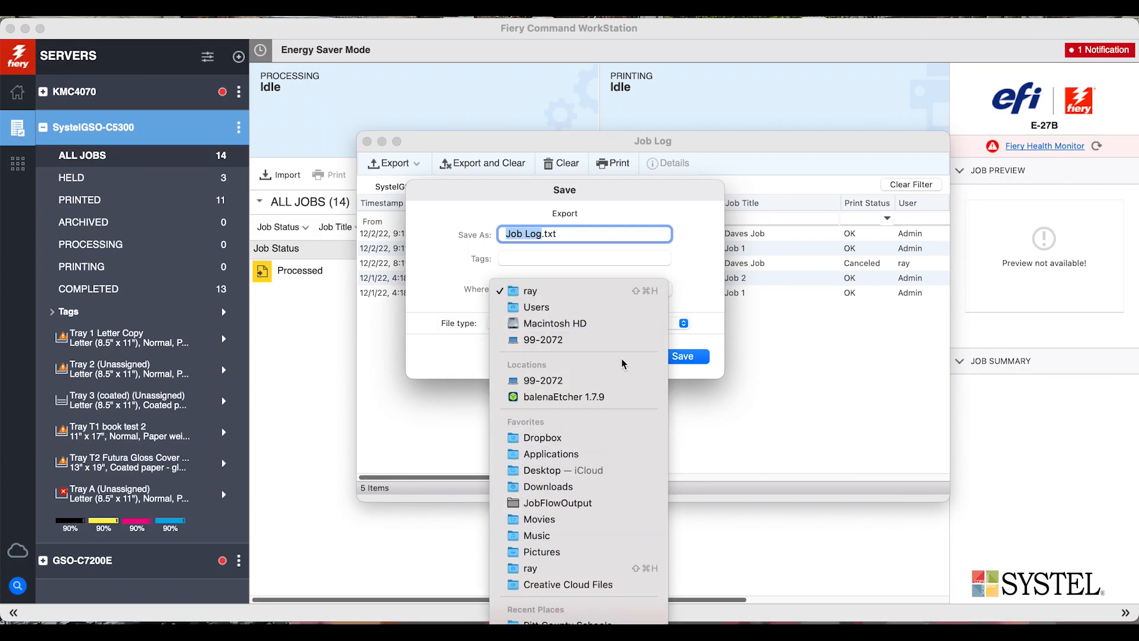
click(542, 308)
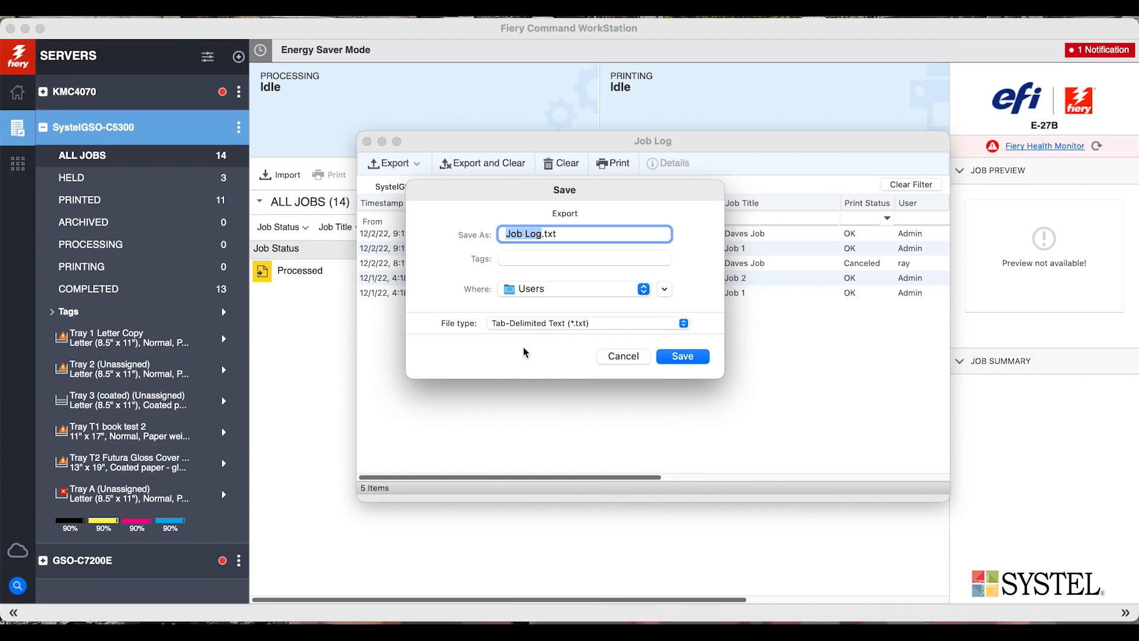
click(665, 289)
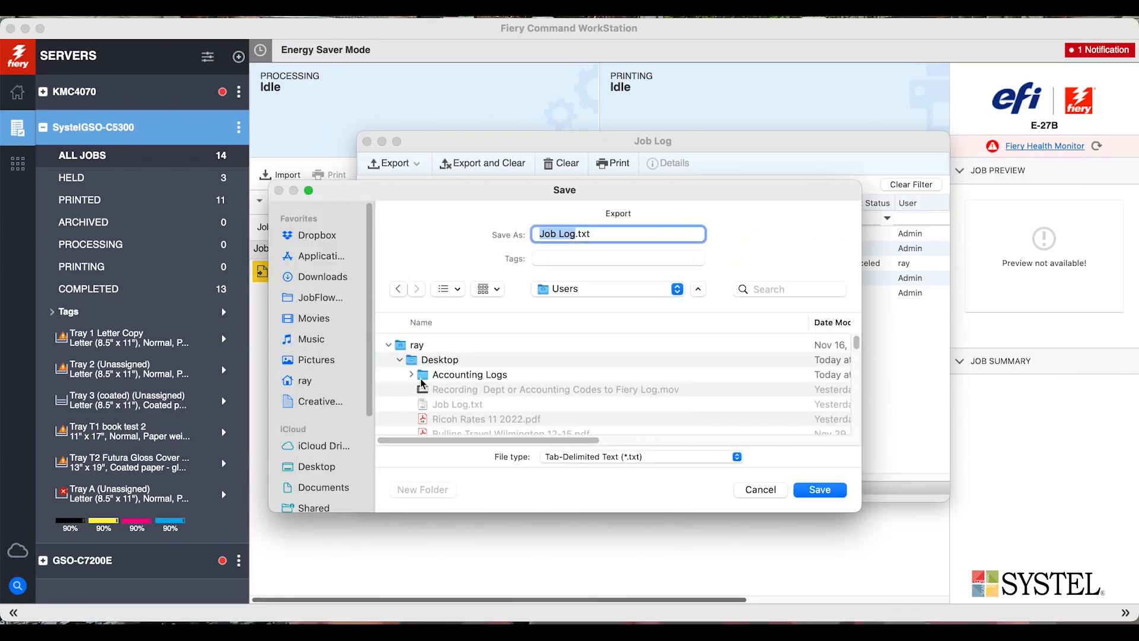
click(428, 375)
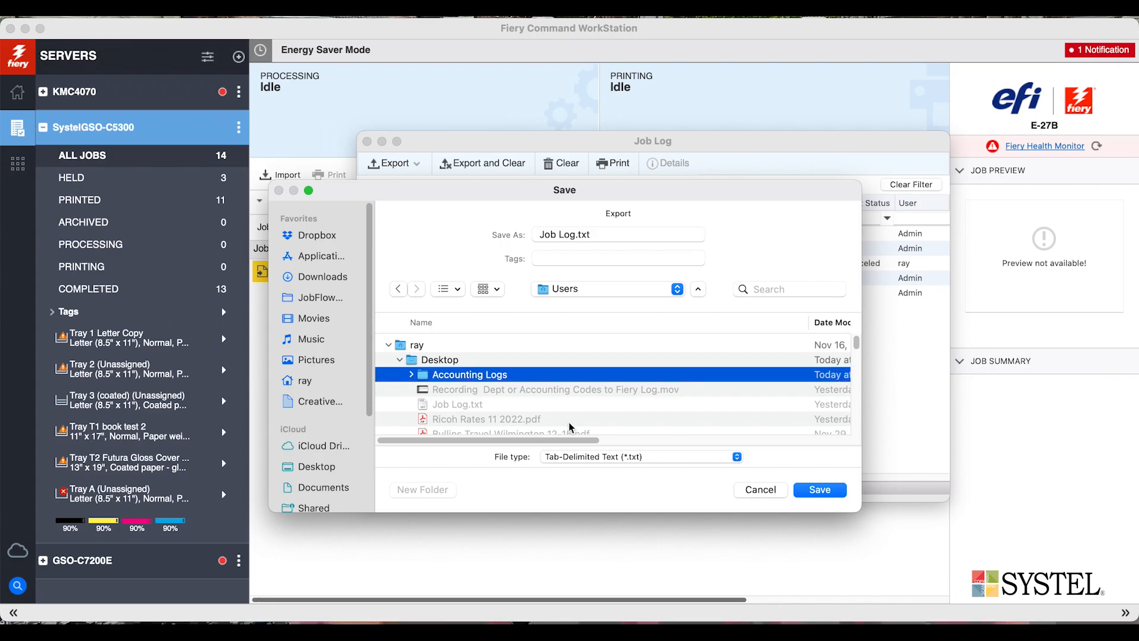
double_click(488, 376)
click(829, 489)
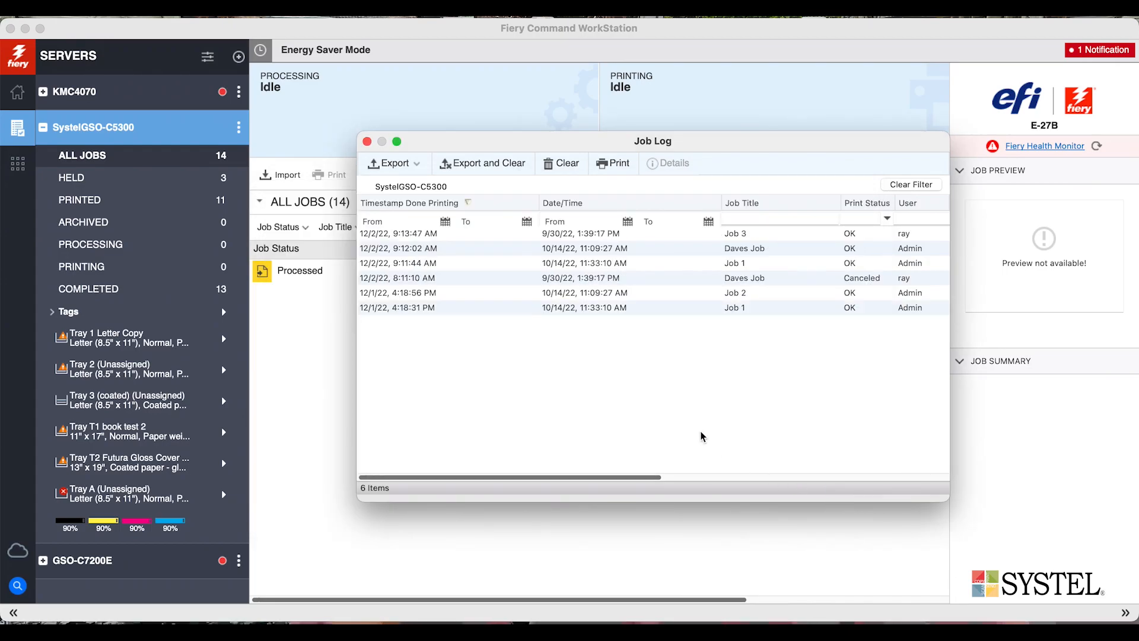
click(367, 141)
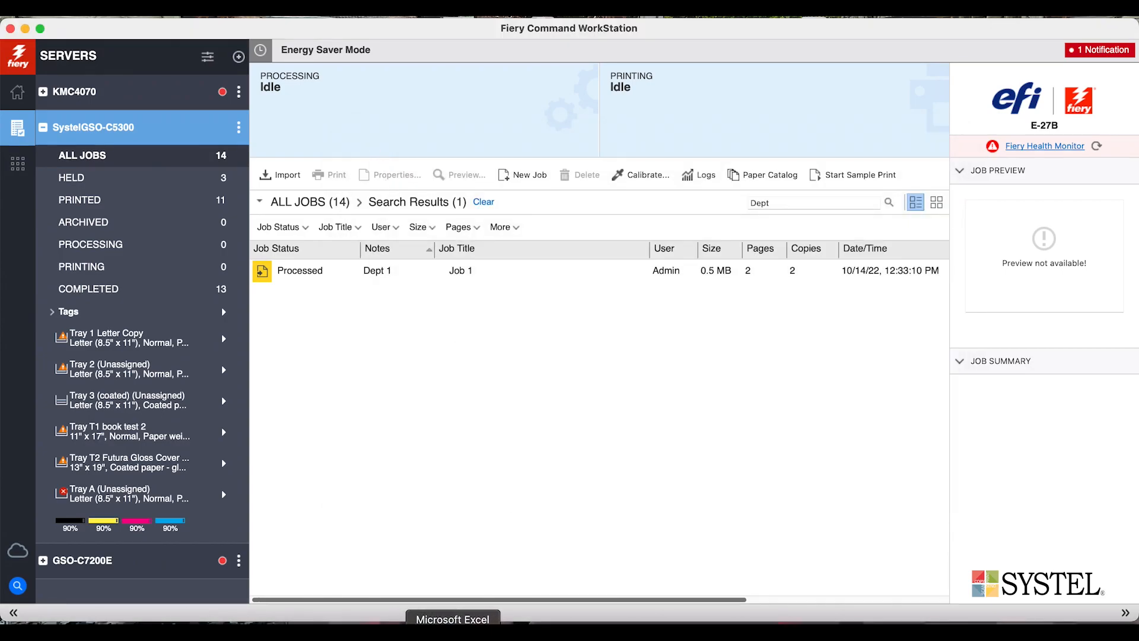
Switch to the Accounting Logs folder in Finder and open Job Log.txt with Microsoft Excel
click(89, 633)
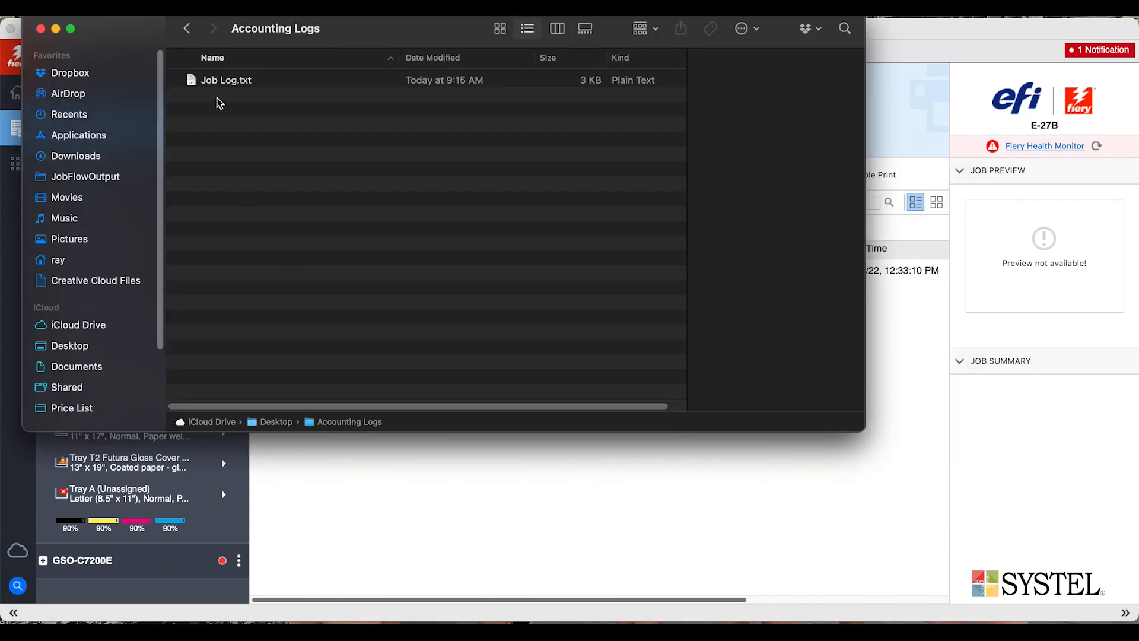
click(219, 81)
right_click(218, 80)
mouse_move(261, 113)
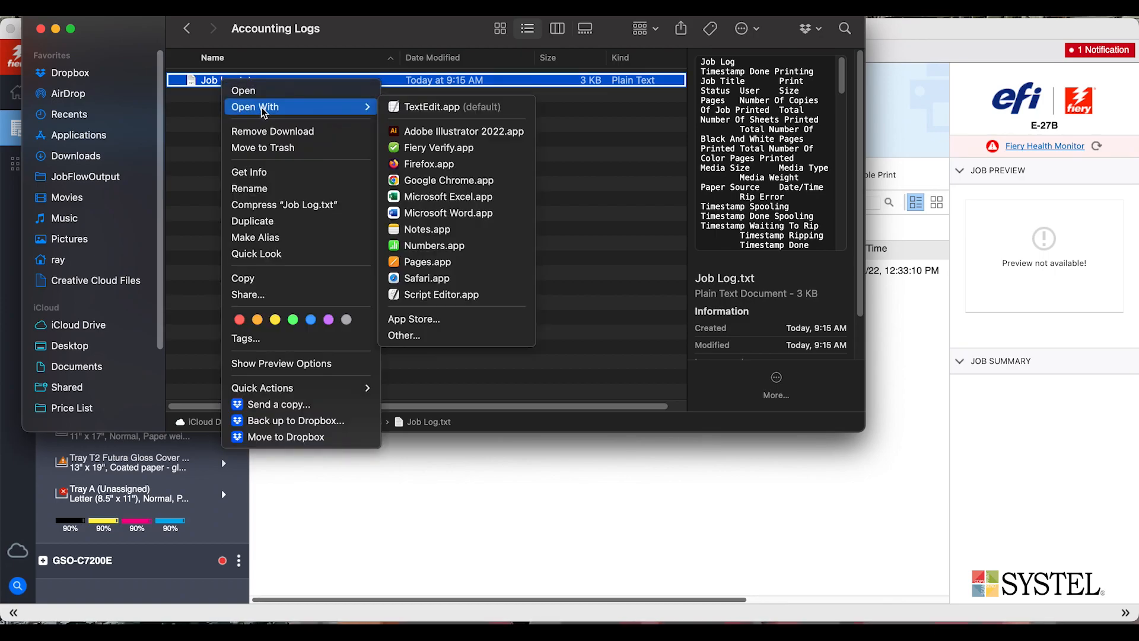
click(432, 341)
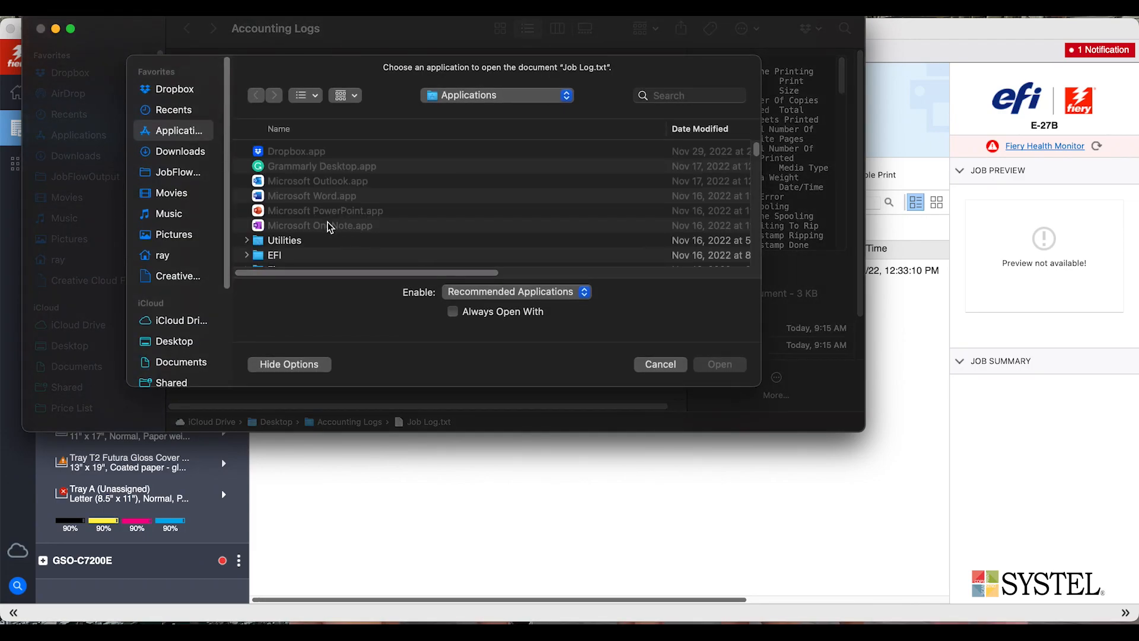
click(700, 97)
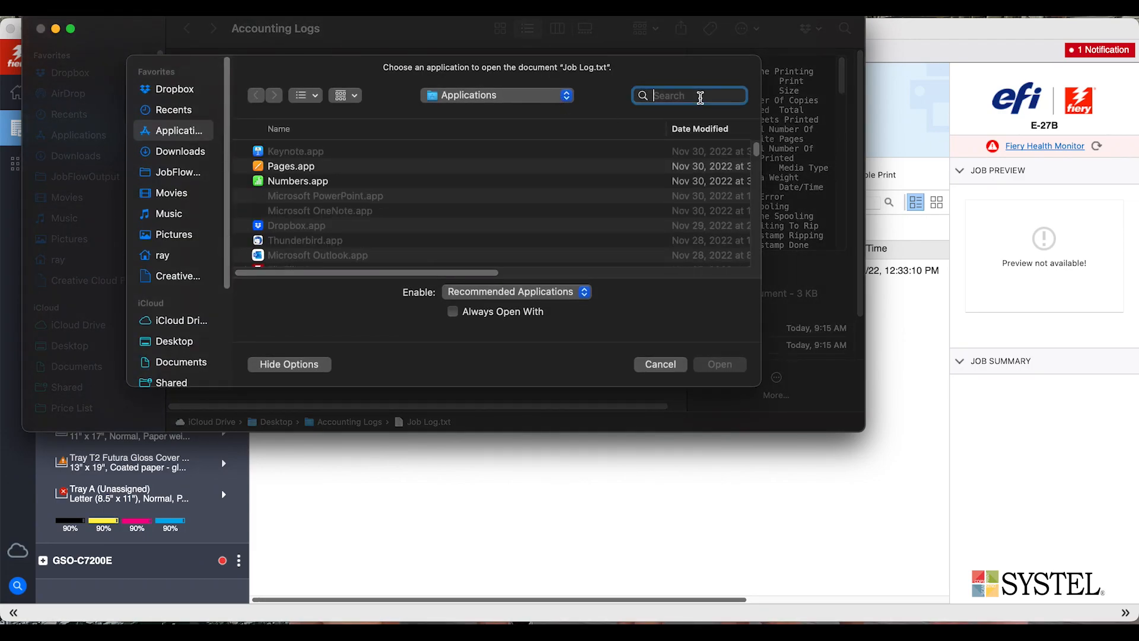
text(exce)
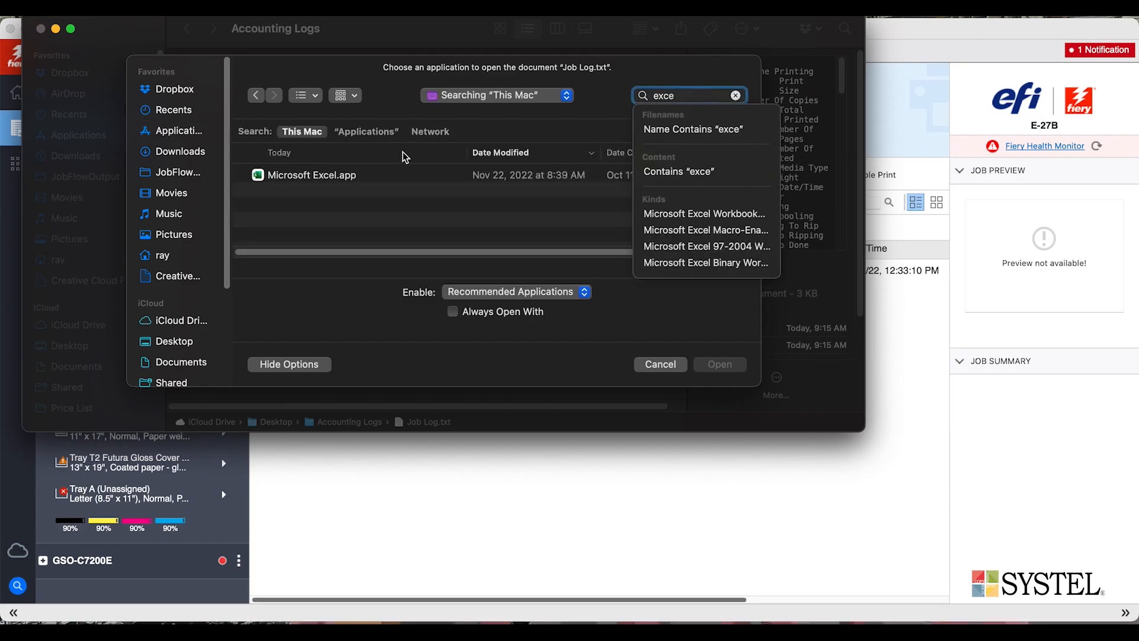
click(364, 178)
click(719, 363)
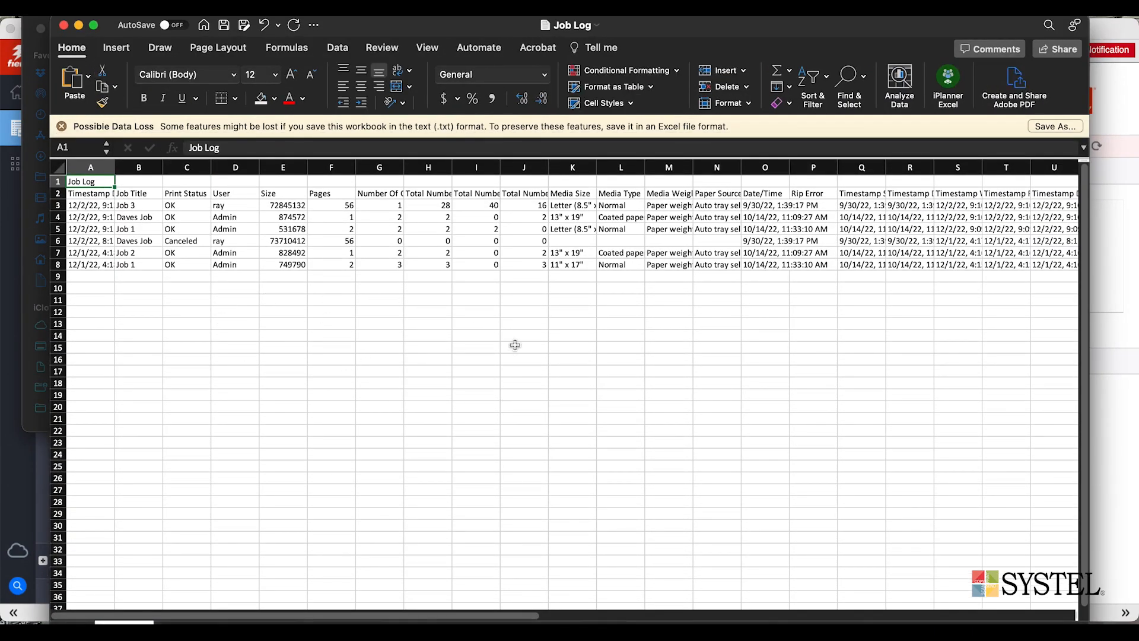
Fit the width of all worksheet columns to their contents
click(58, 167)
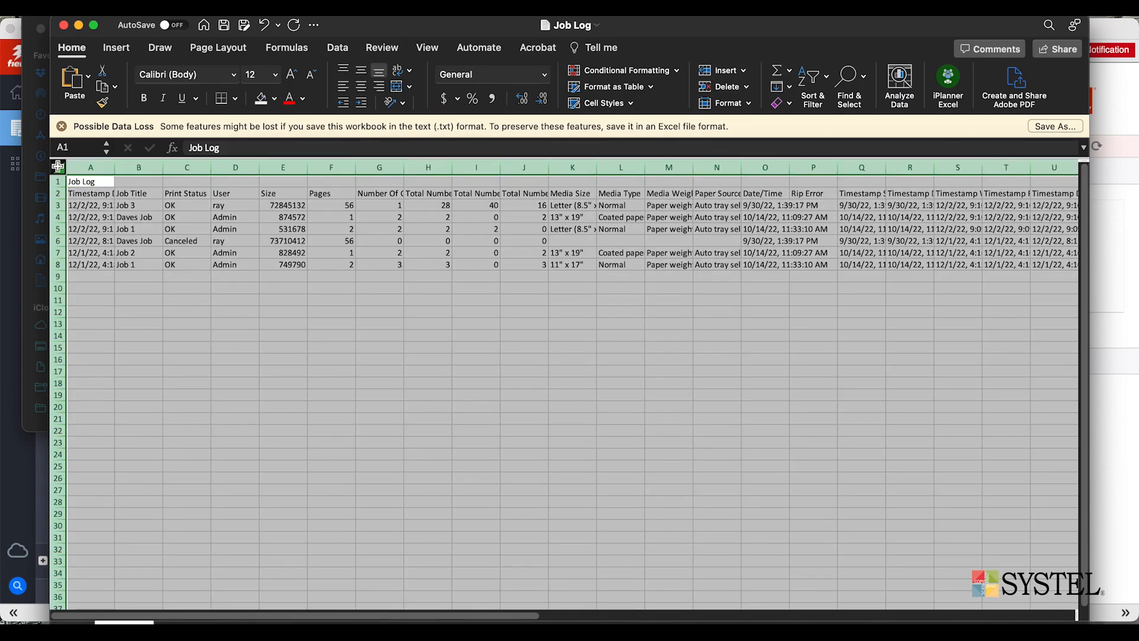
double_click(308, 170)
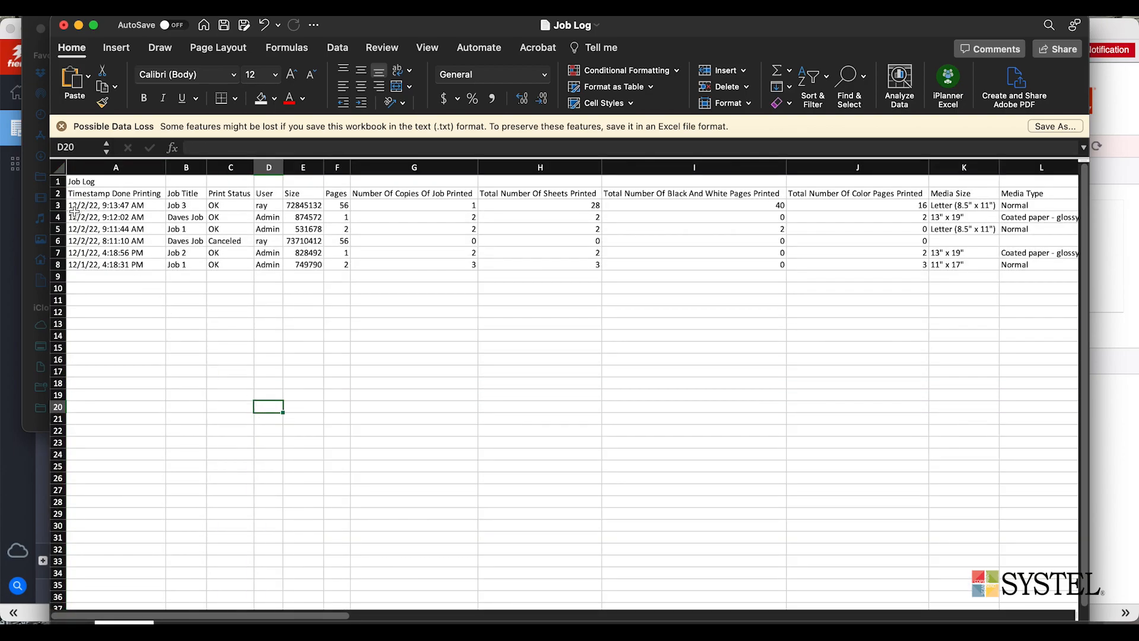
Add filters to the header row of the job log, row 2
click(58, 194)
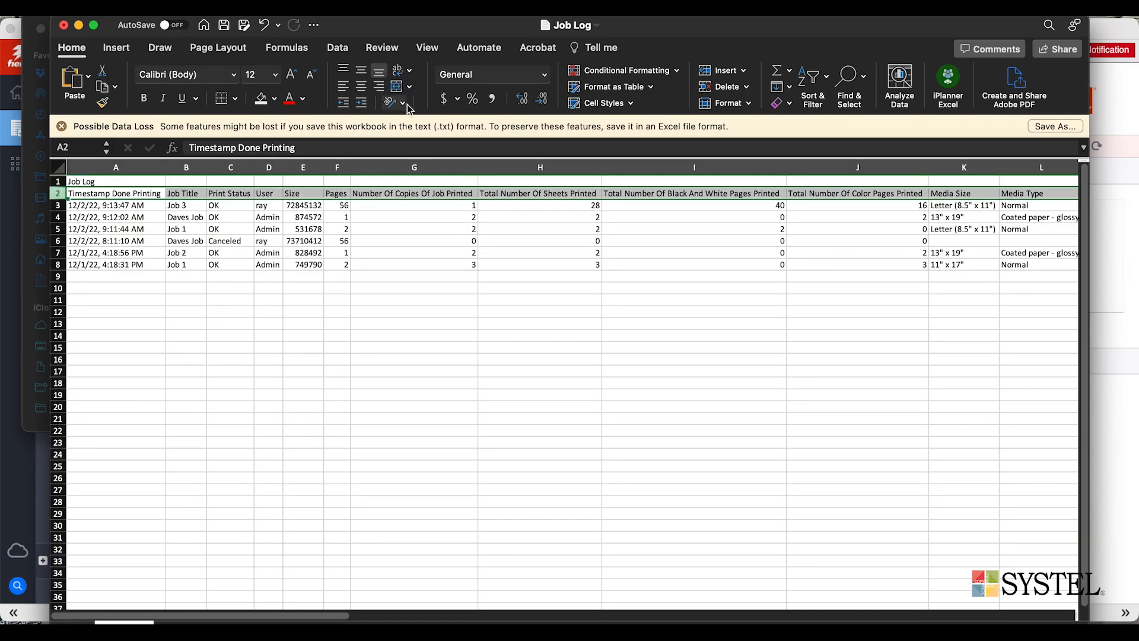
click(822, 84)
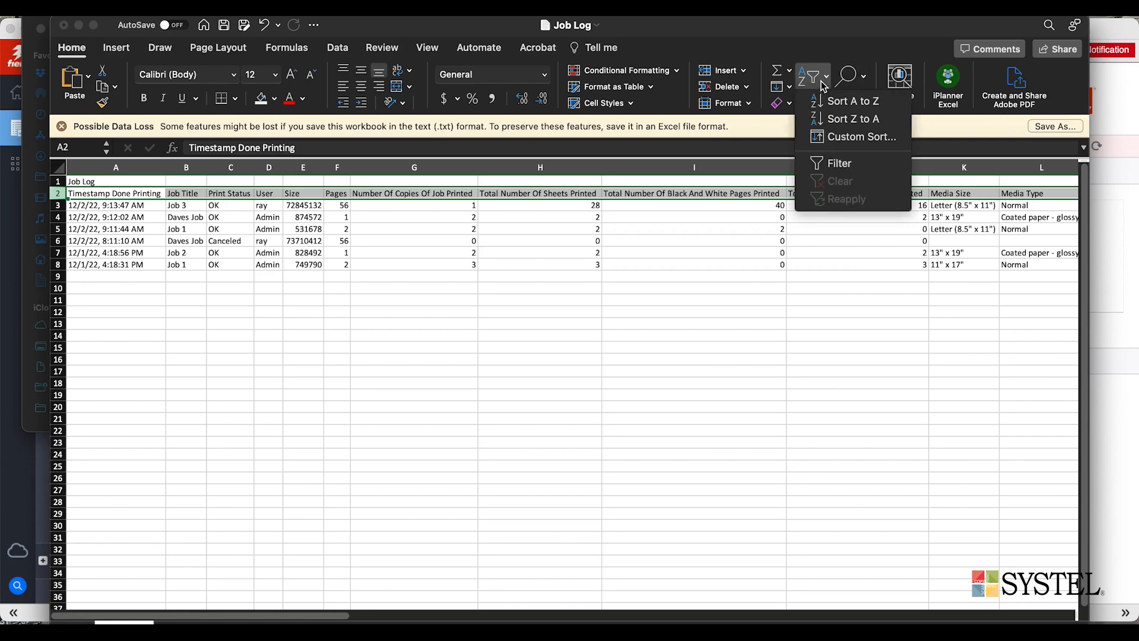
click(830, 159)
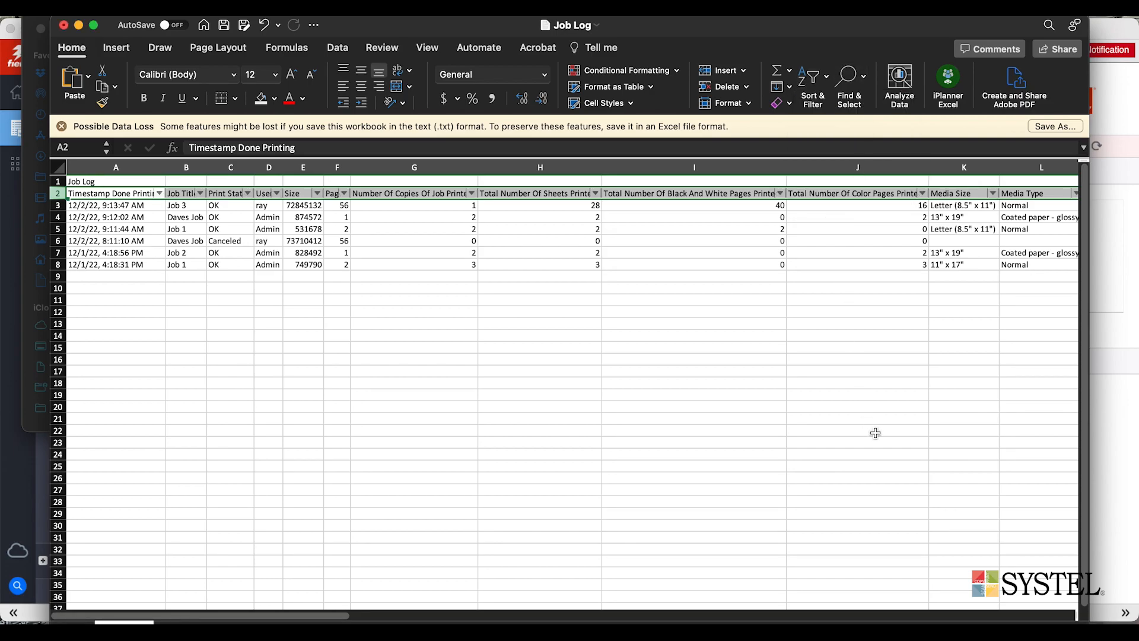
Filter the job log by the Notes column so that only Daves Project entries are shown
scroll(872, 434, right, 5)
scroll(871, 434, right, 10)
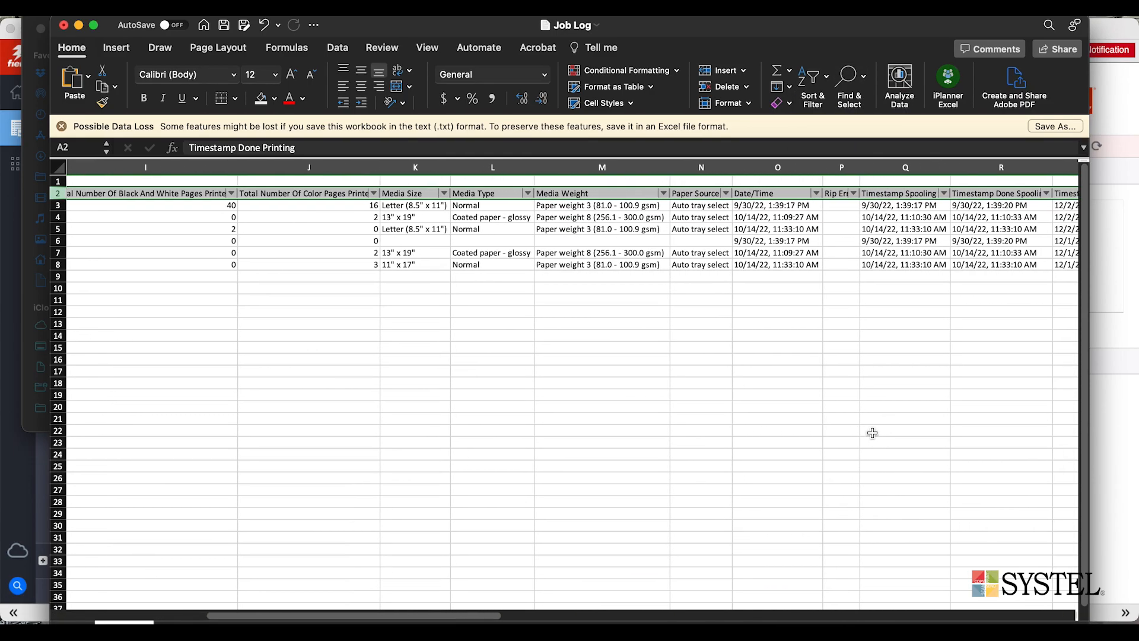
scroll(872, 434, right, 2)
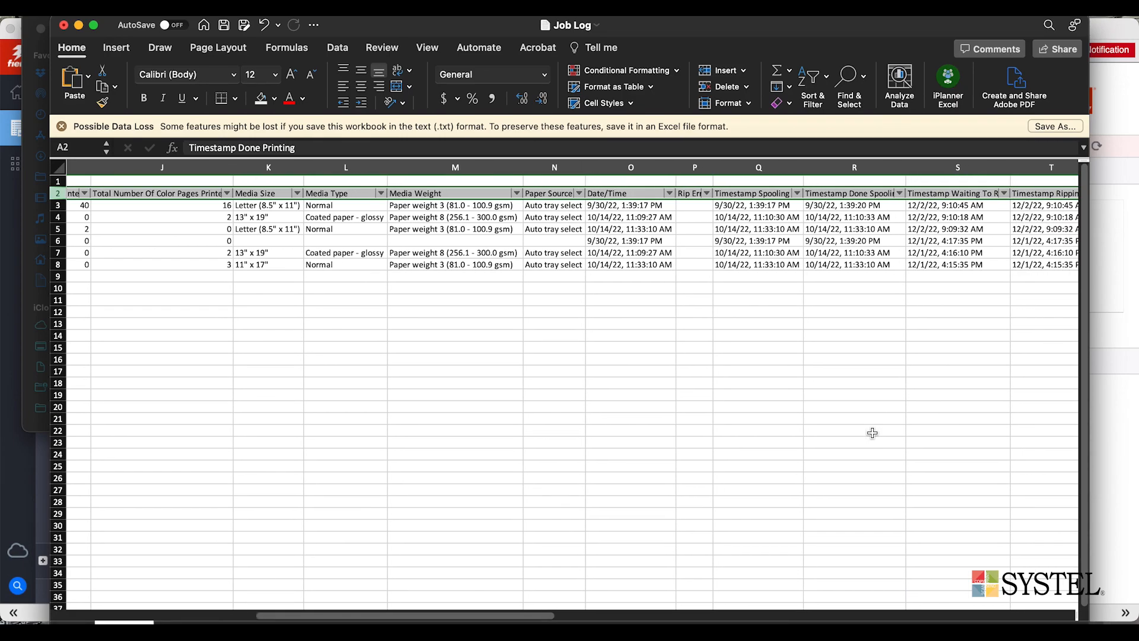
scroll(872, 434, right, 4)
scroll(872, 433, right, 3)
scroll(873, 433, right, 1)
scroll(872, 433, right, 15)
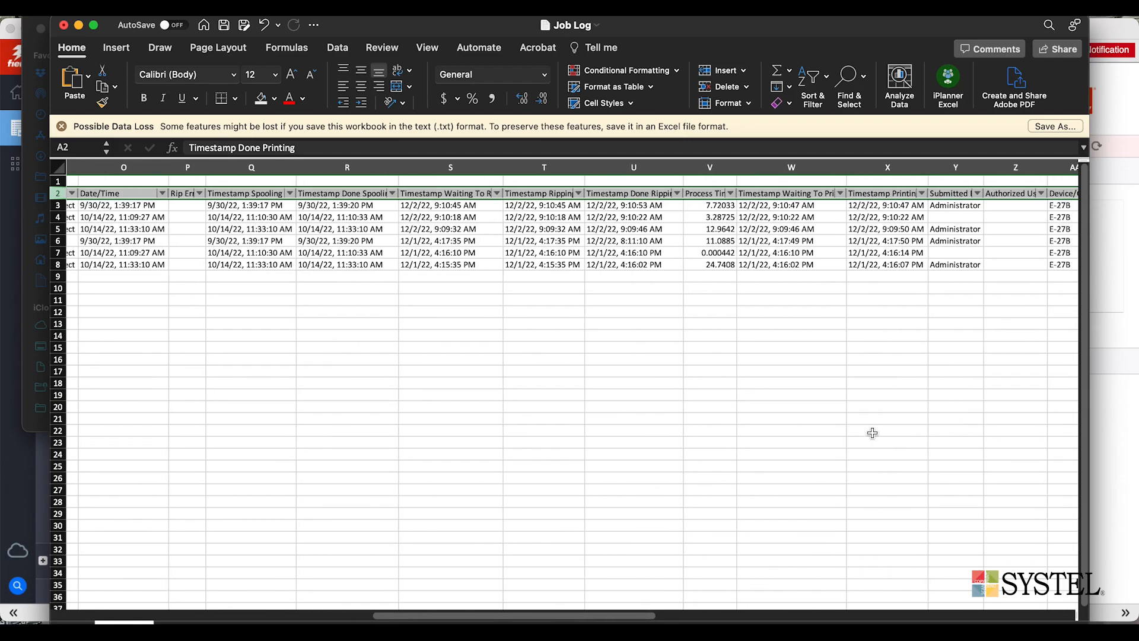
scroll(872, 434, right, 10)
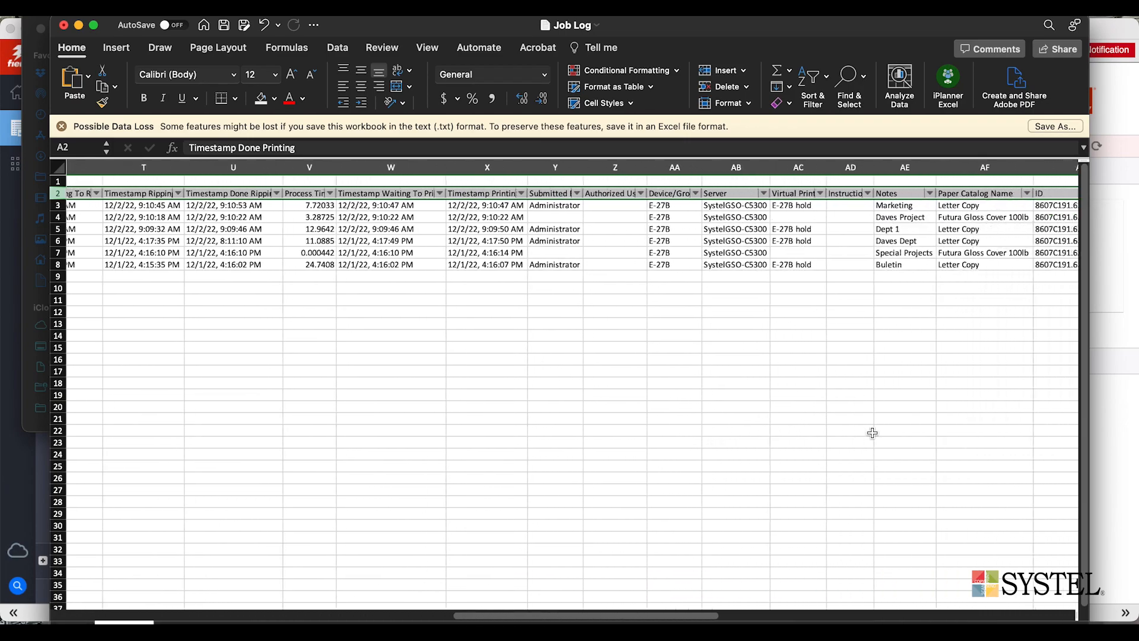
click(751, 167)
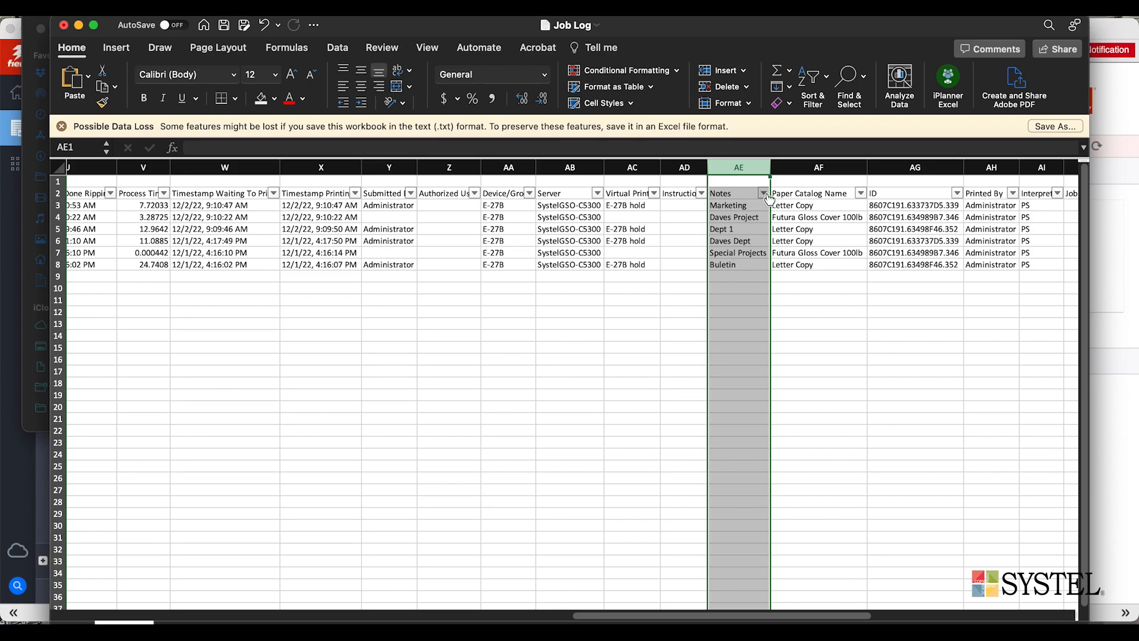
click(763, 193)
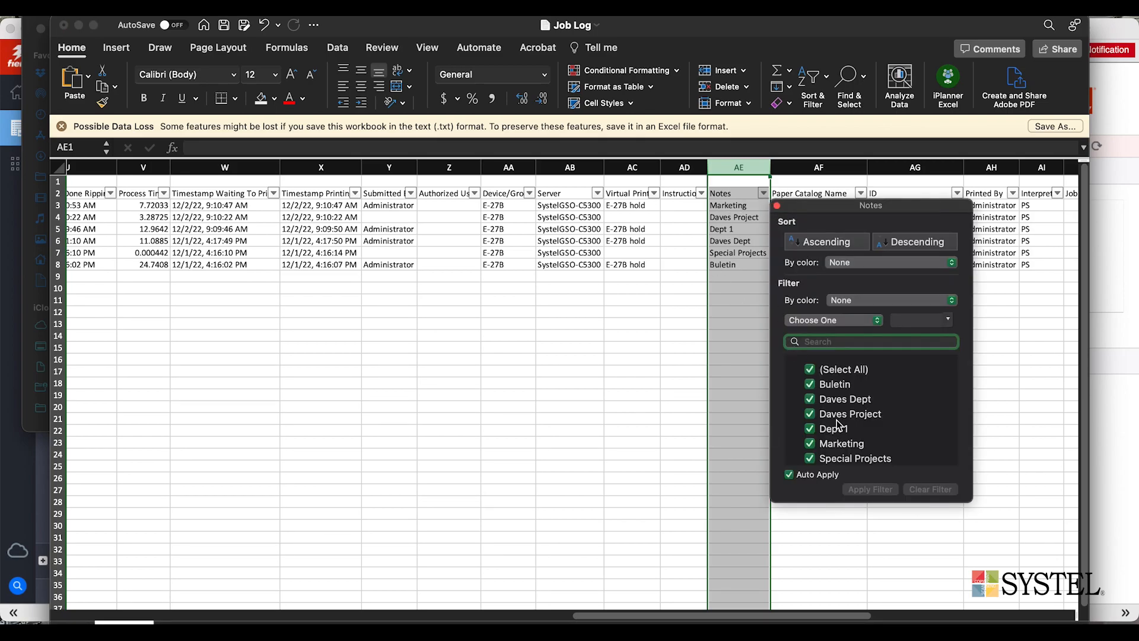
click(811, 370)
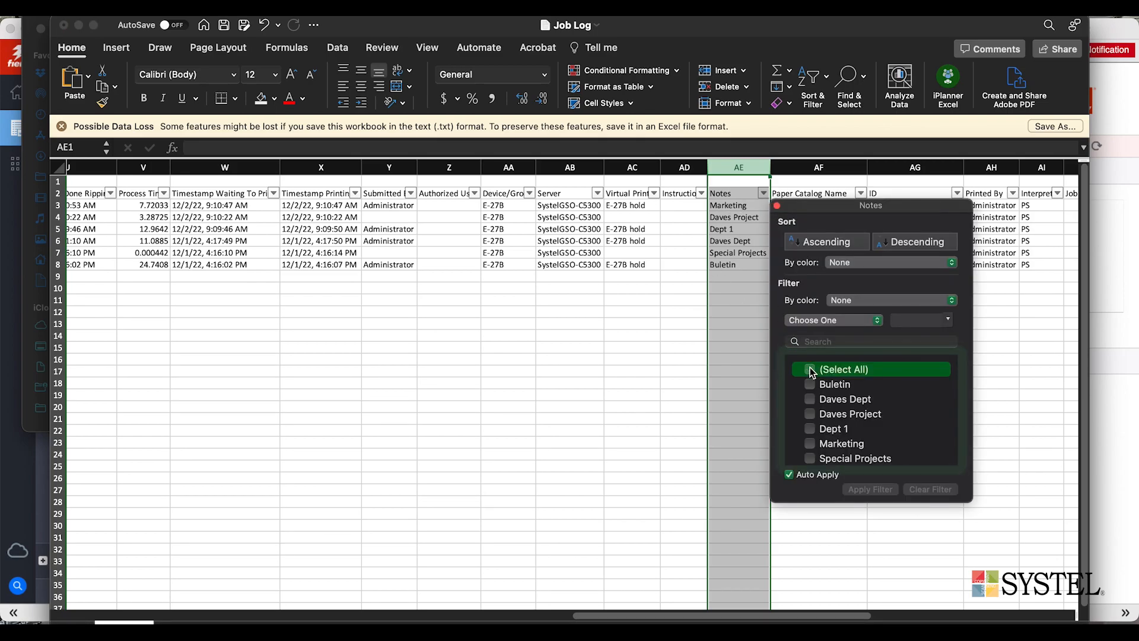
click(811, 414)
click(620, 411)
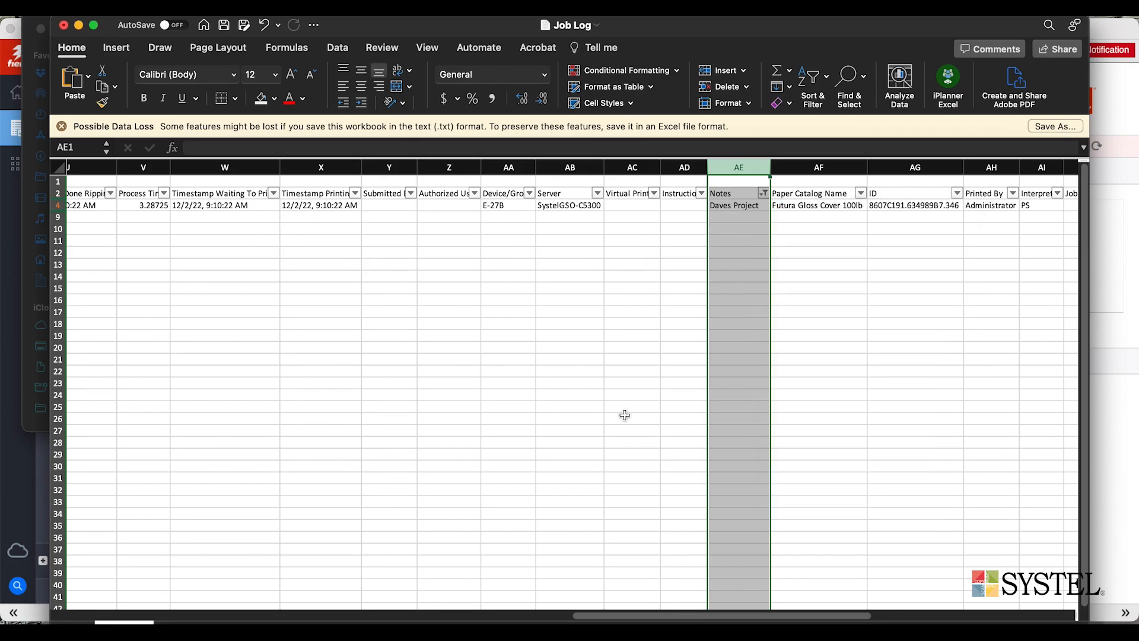
Extend the Notes column filter to include Daves Dept and Marketing, close the filter options, and return to the first columns
scroll(283, 317, left, 10)
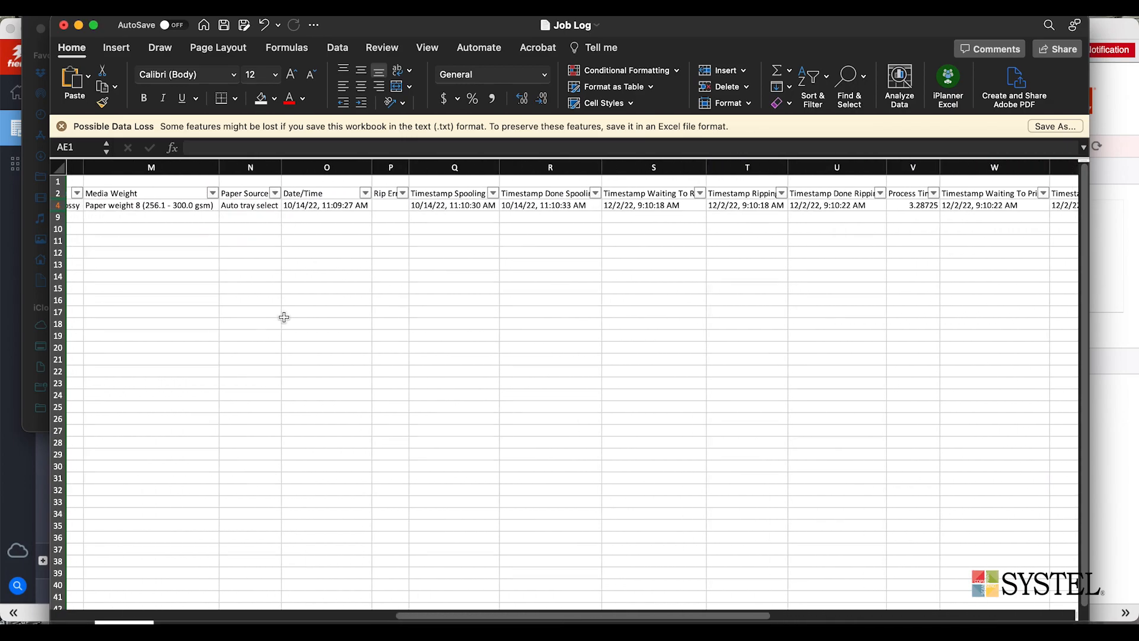
scroll(287, 315, right, 10)
scroll(769, 208, right, 1)
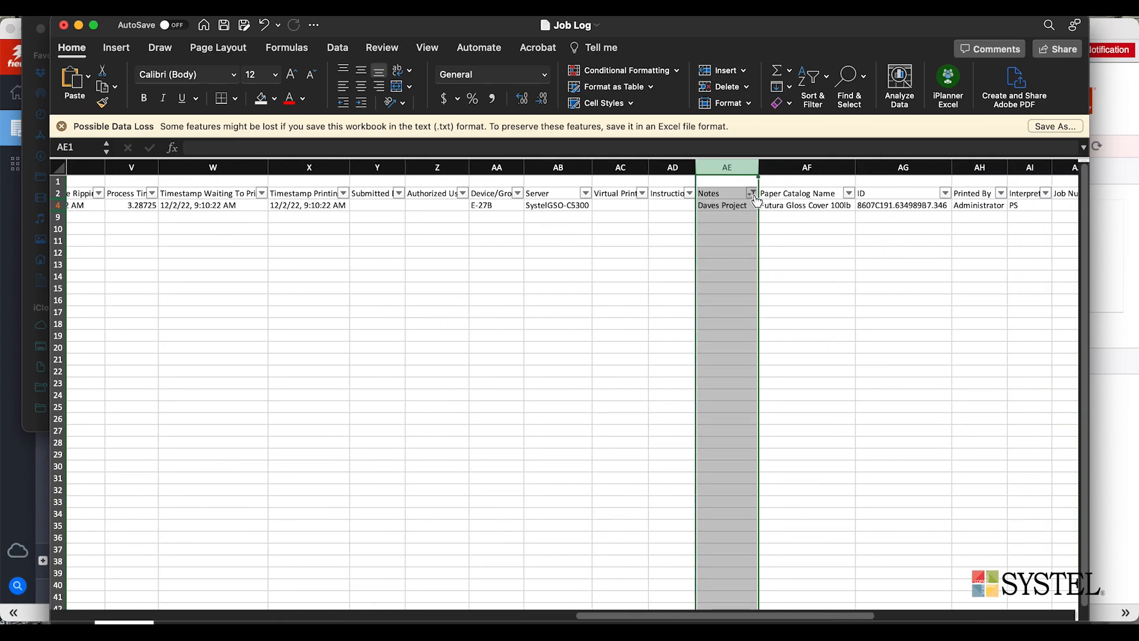
click(752, 194)
click(798, 438)
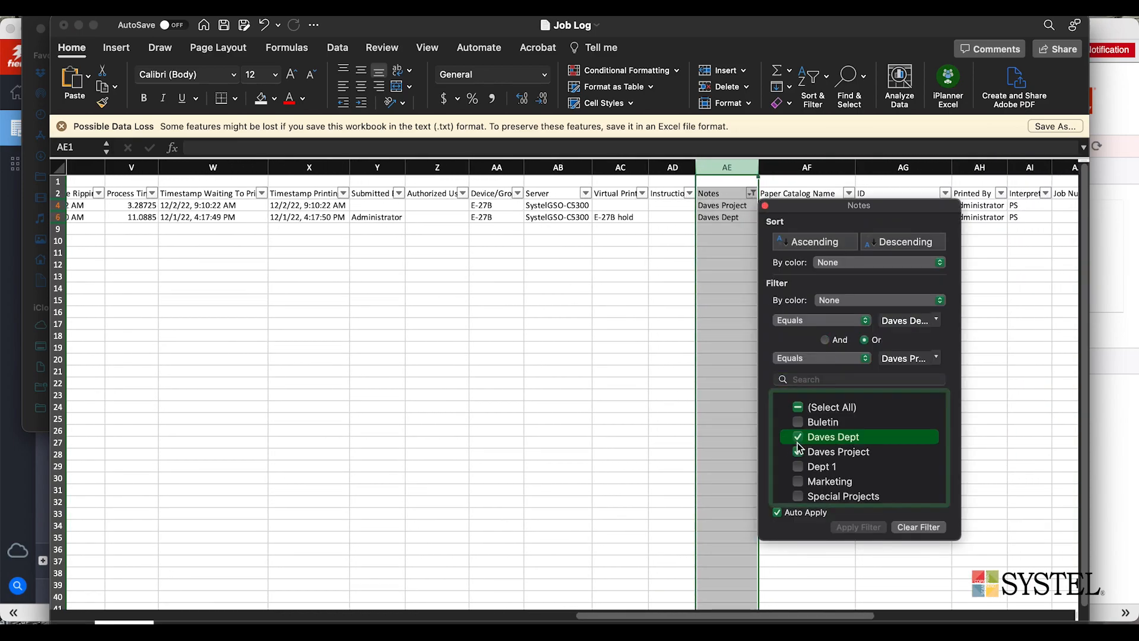
click(799, 483)
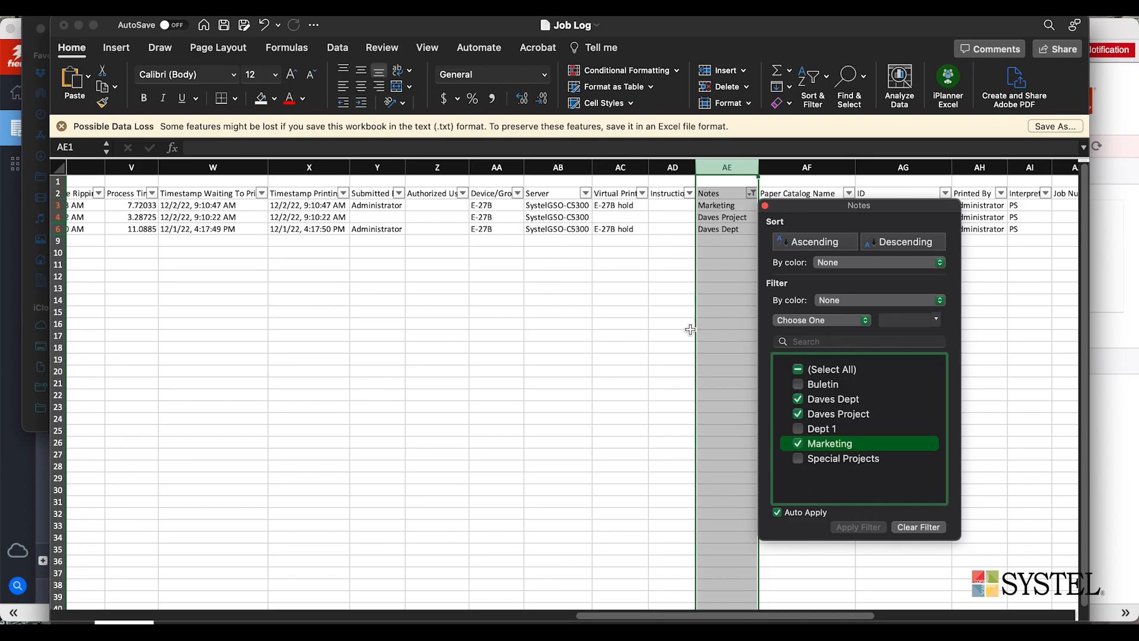
scroll(397, 353, left, 10)
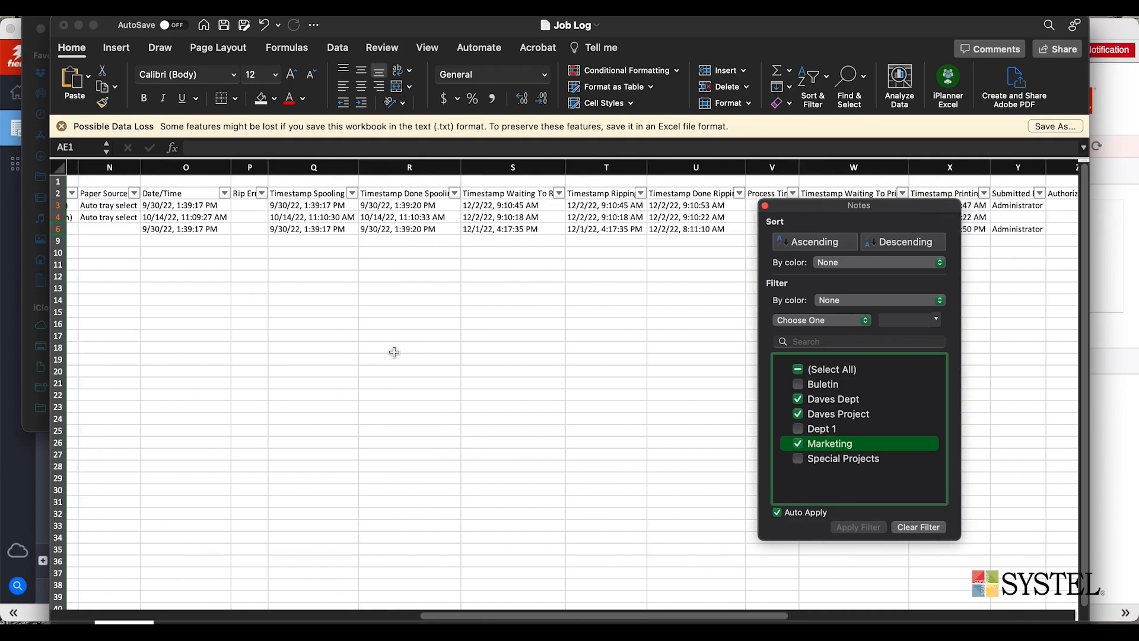
scroll(402, 352, left, 8)
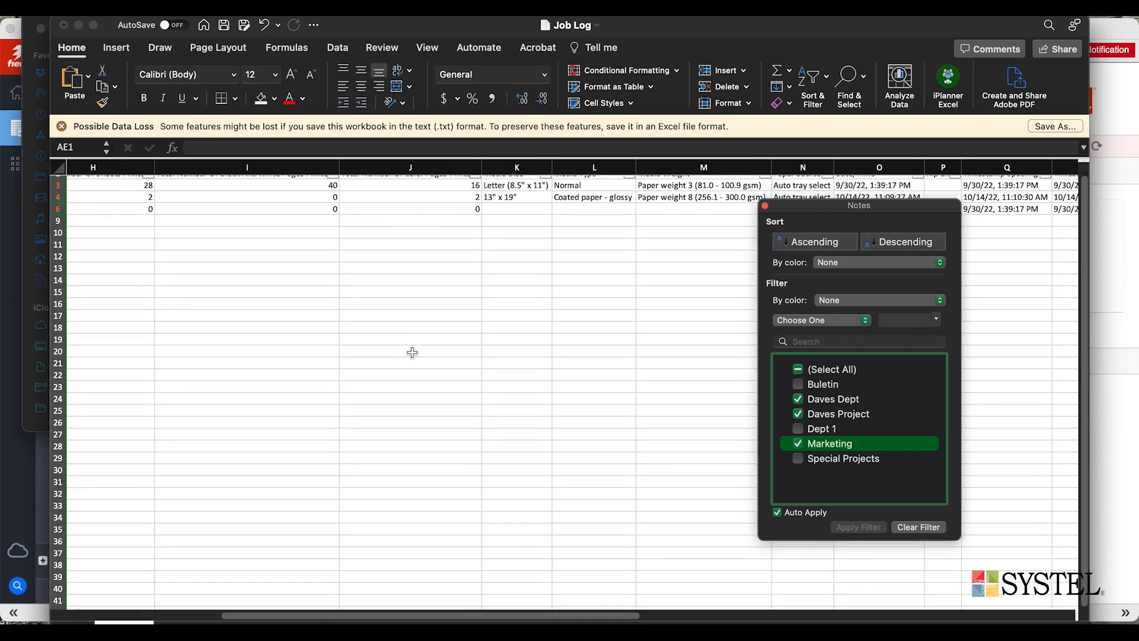
scroll(412, 352, left, 10)
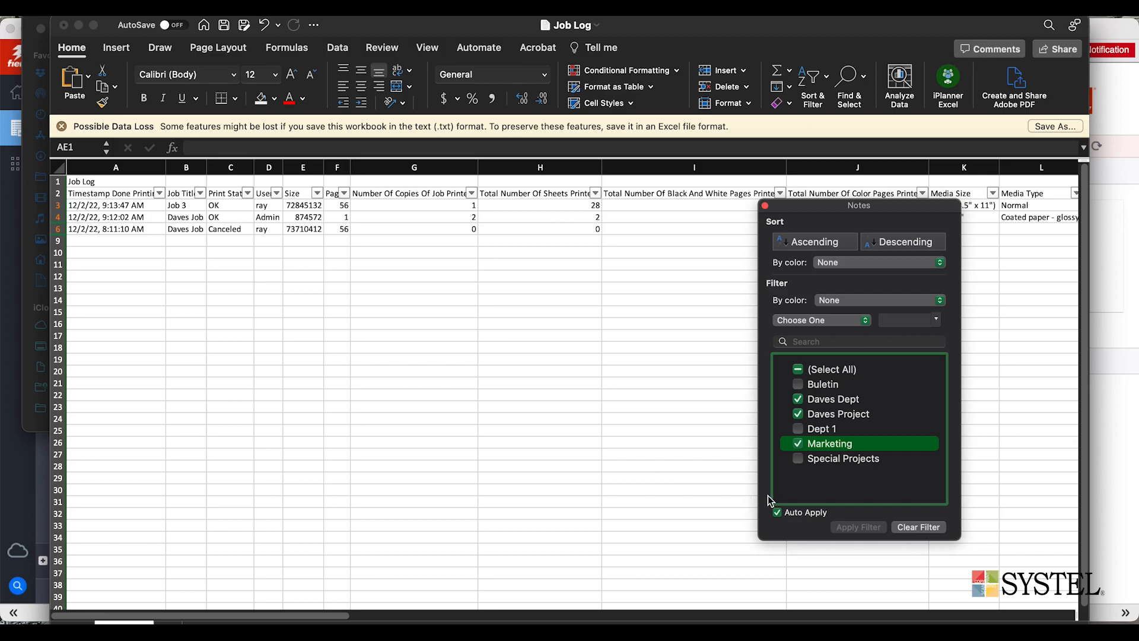
click(522, 400)
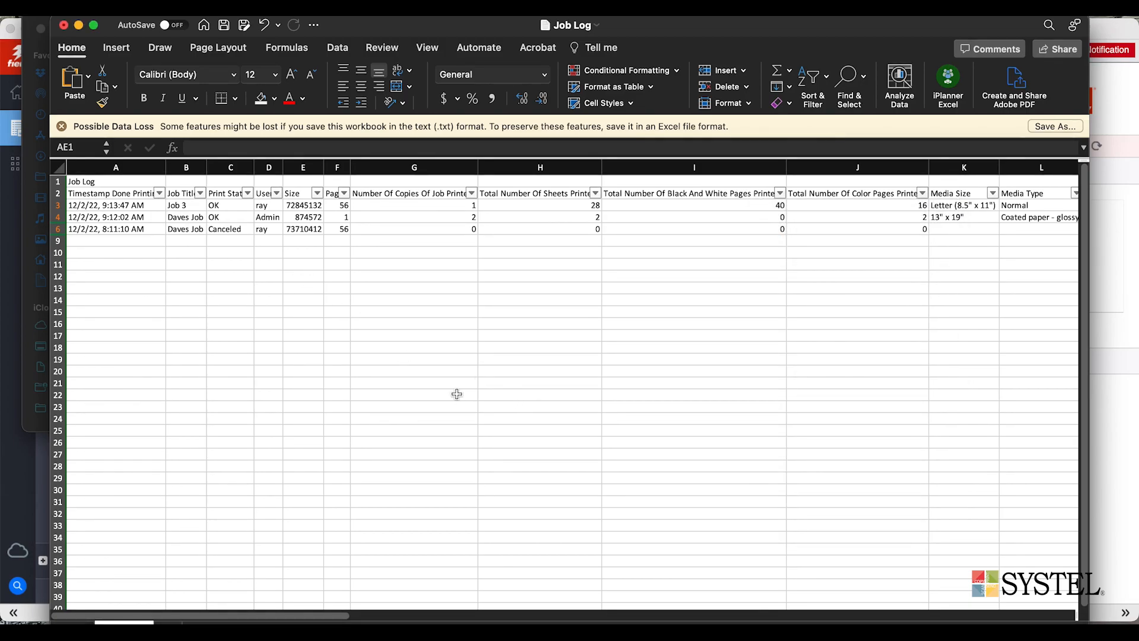